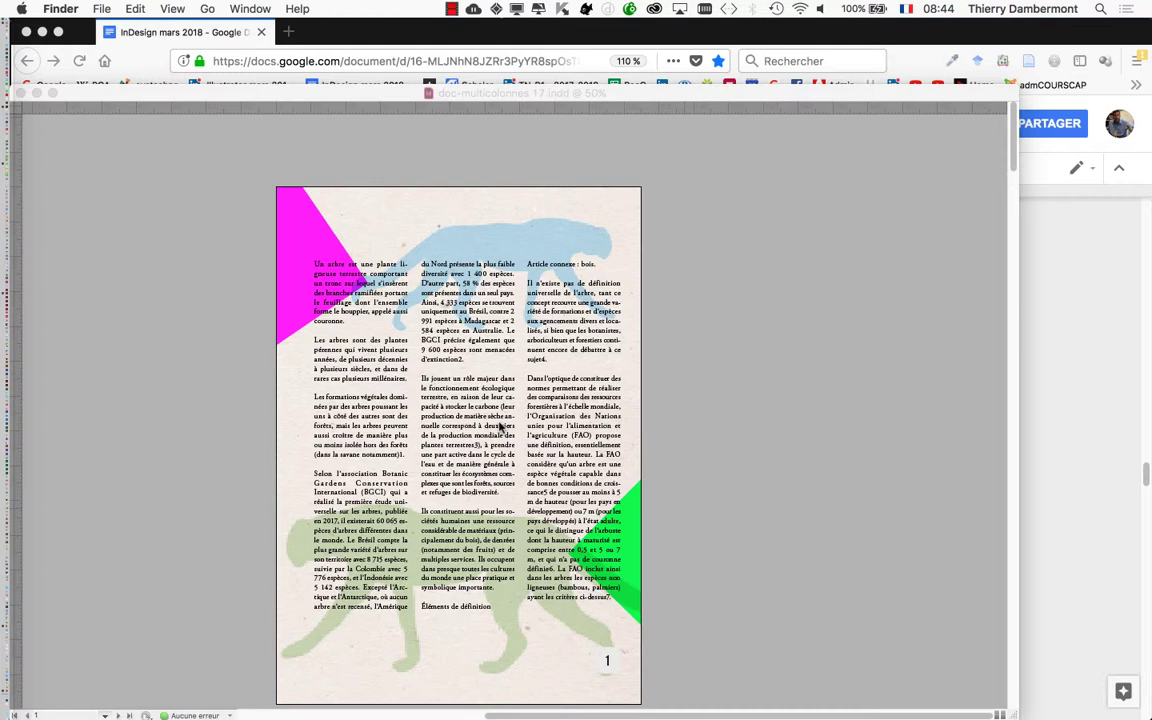
- Look through the document's pages in preview, from the cover on to the following spreads
{"action": "scroll", "coordinate": [492, 446], "scroll_direction": "down", "scroll_amount": 2}
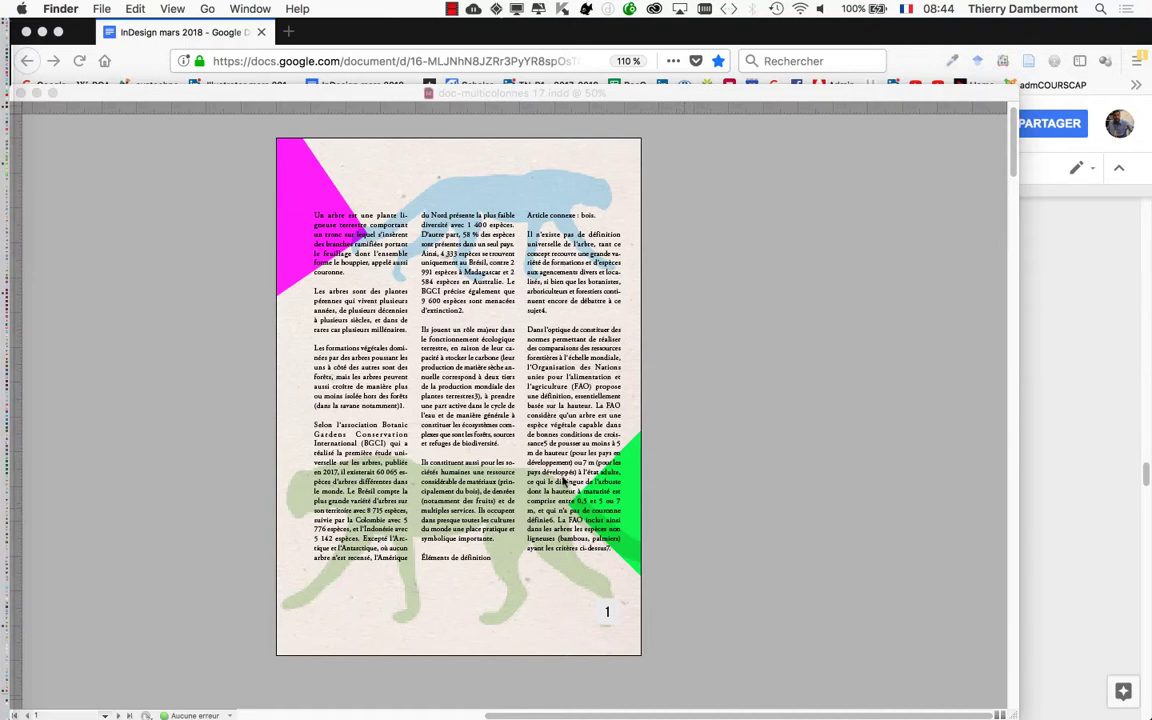
{"action": "scroll", "coordinate": [630, 510], "scroll_direction": "down", "scroll_amount": 10}
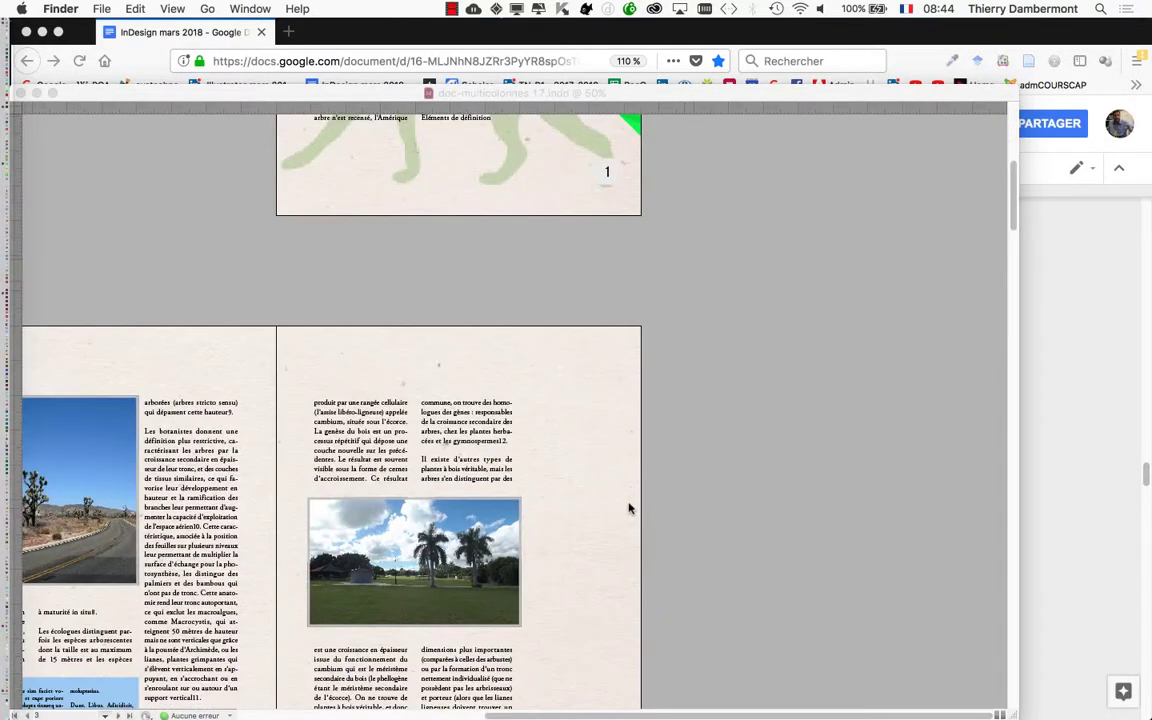
{"action": "left_click", "coordinate": [347, 515]}
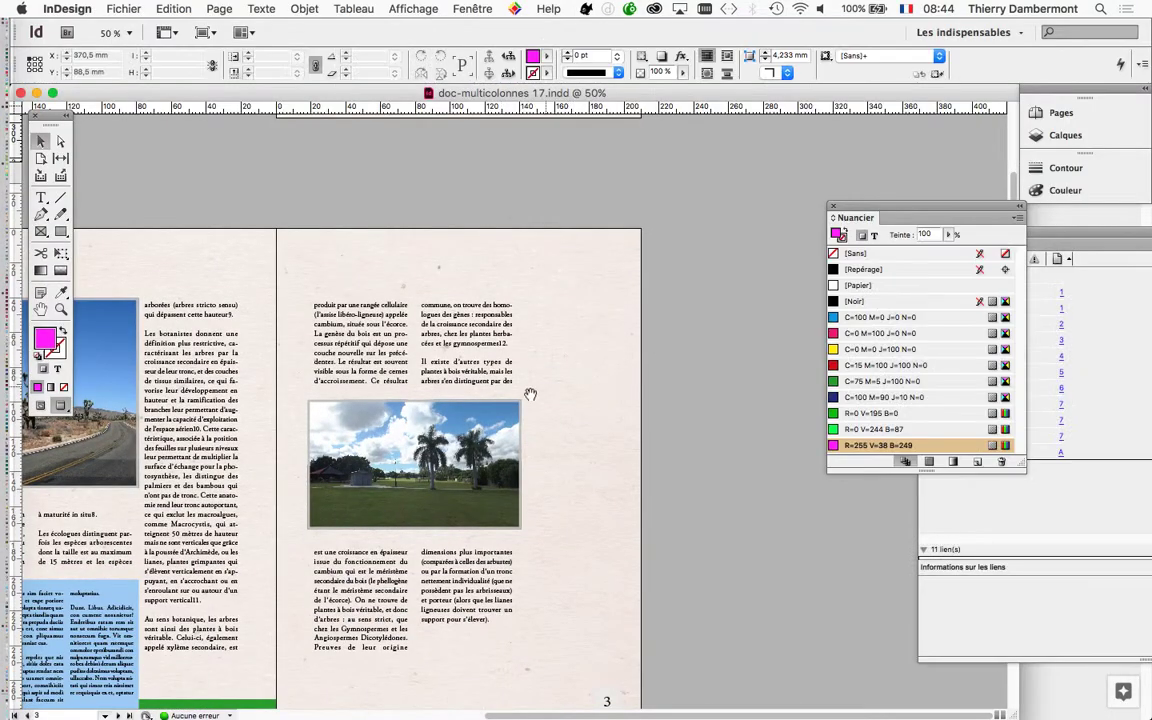
{"action": "left_click_drag", "start_coordinate": [624, 323], "coordinate": [777, 179]}
{"action": "scroll", "coordinate": [492, 379], "scroll_direction": "down", "scroll_amount": 8}
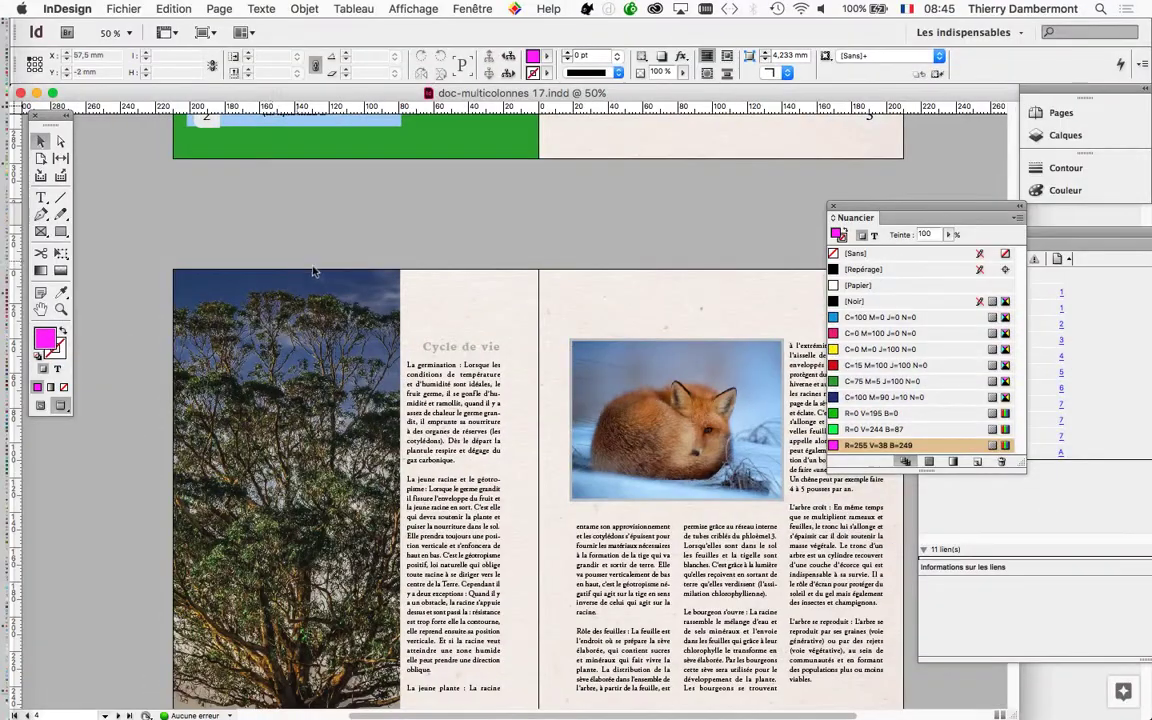
{"action": "scroll", "coordinate": [220, 240], "scroll_direction": "down", "scroll_amount": 4}
- Move the tools palette off the spread with pages 6-7 and switch the display from preview to normal mode
{"action": "scroll", "coordinate": [373, 334], "scroll_direction": "down", "scroll_amount": 10}
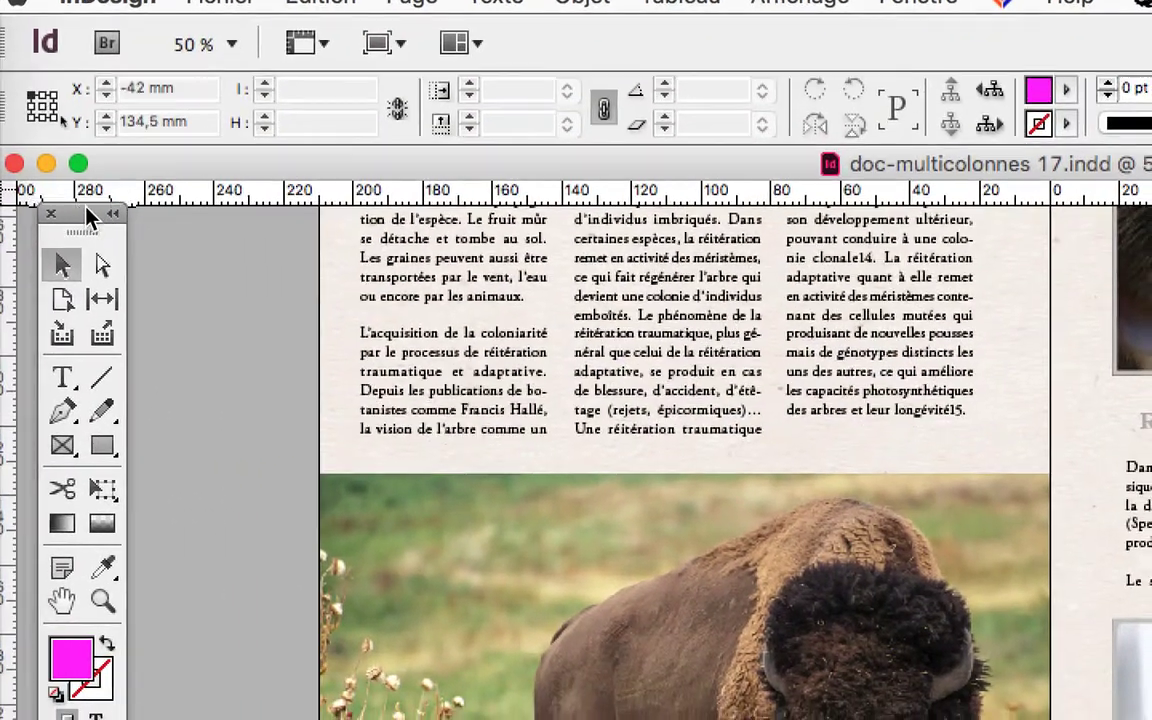
{"action": "left_click_drag", "start_coordinate": [86, 215], "coordinate": [188, 255]}
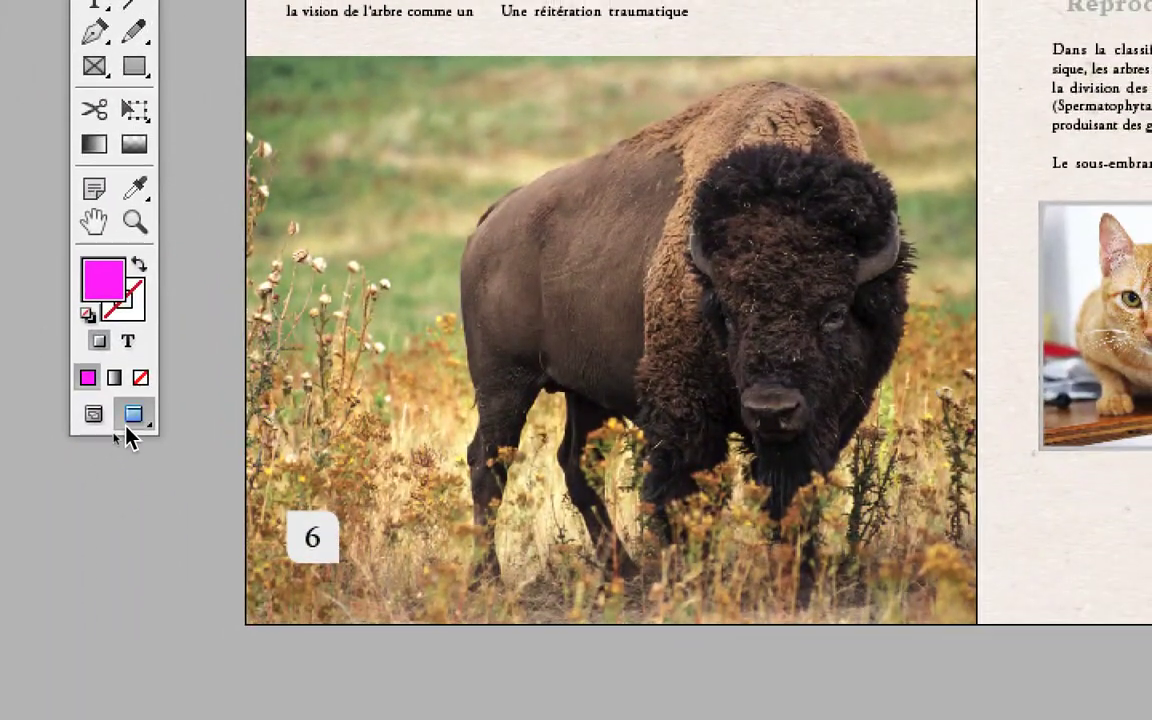
{"action": "left_click", "coordinate": [94, 418]}
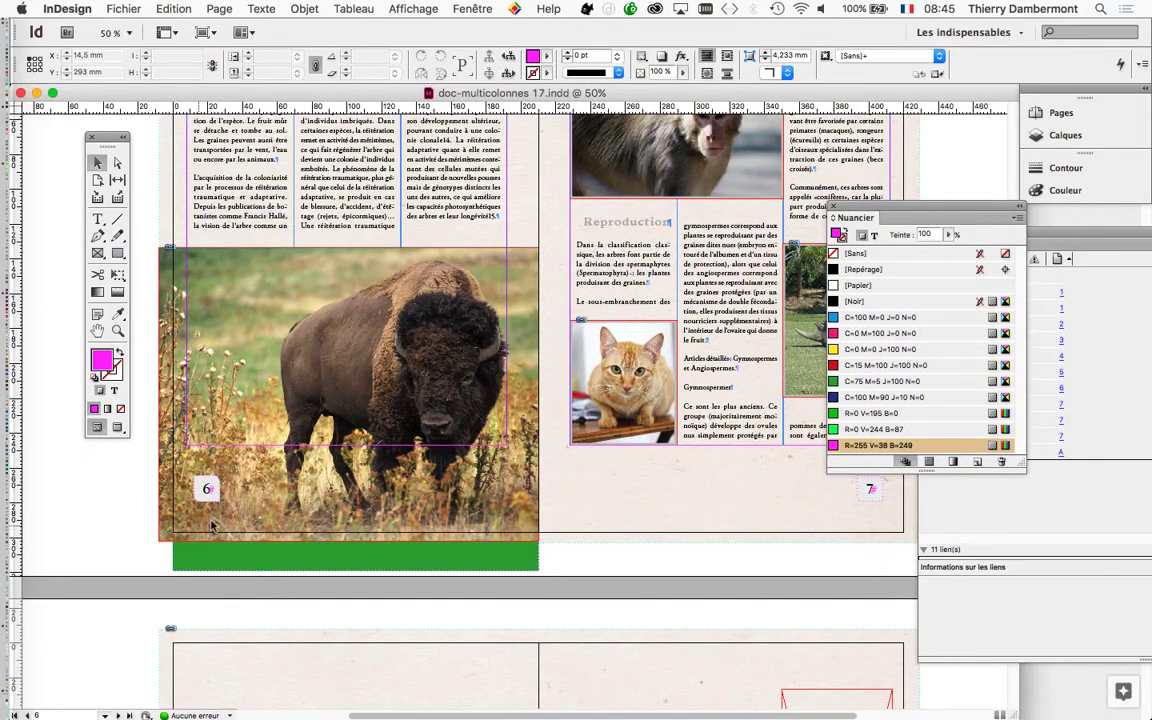
- Examine across the spreads and the cover how images, background and coloured blocks extend past the page edges
{"action": "scroll", "coordinate": [212, 527], "scroll_direction": "up", "scroll_amount": 15}
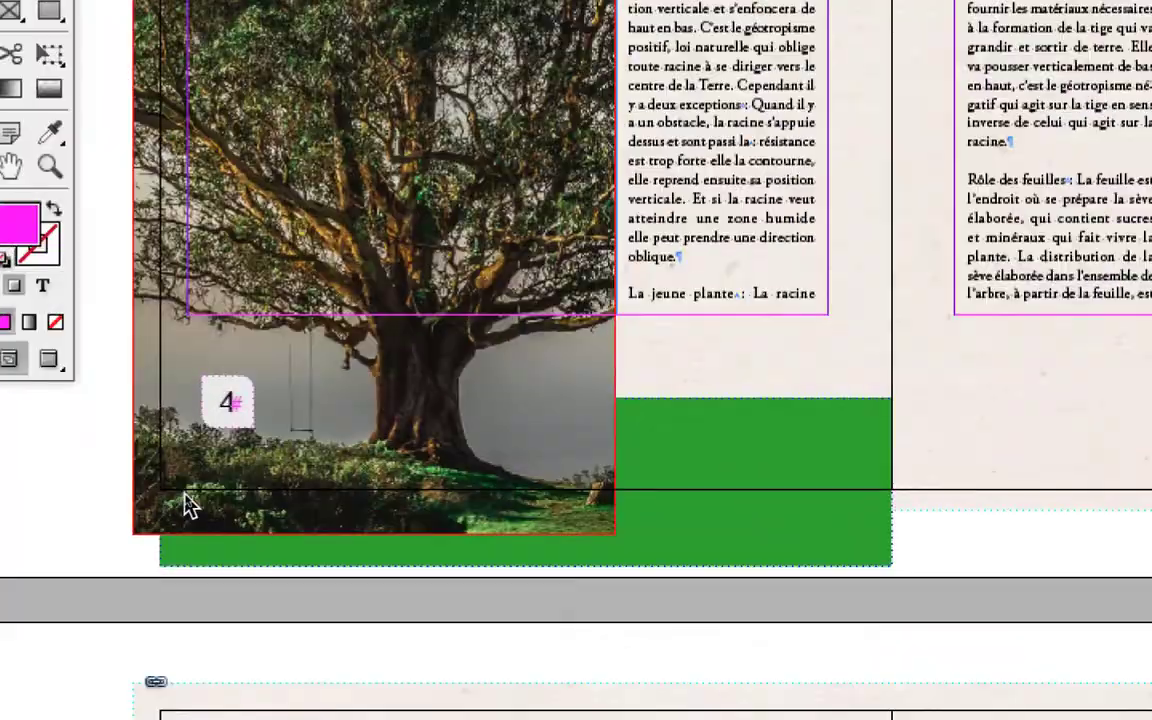
{"action": "scroll", "coordinate": [190, 507], "scroll_direction": "up", "scroll_amount": 10}
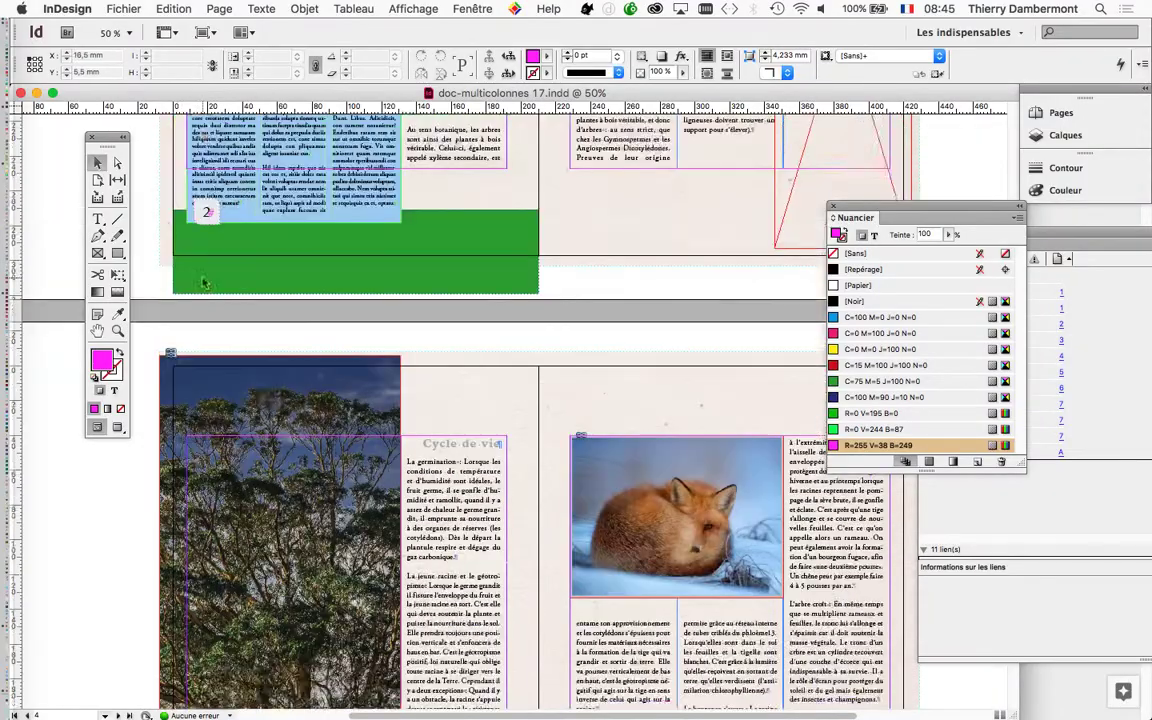
{"action": "scroll", "coordinate": [203, 283], "scroll_direction": "up", "scroll_amount": 20}
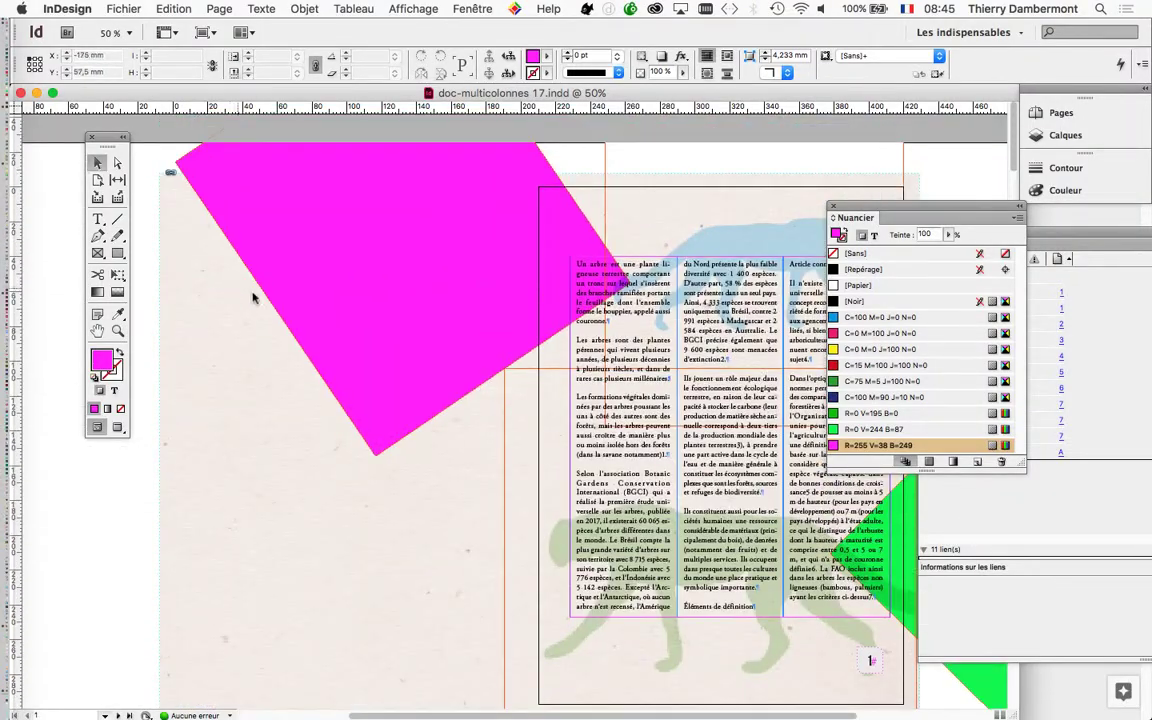
{"action": "scroll", "coordinate": [640, 380], "scroll_direction": "right", "scroll_amount": 5}
{"action": "scroll", "coordinate": [674, 470], "scroll_direction": "down", "scroll_amount": 3}
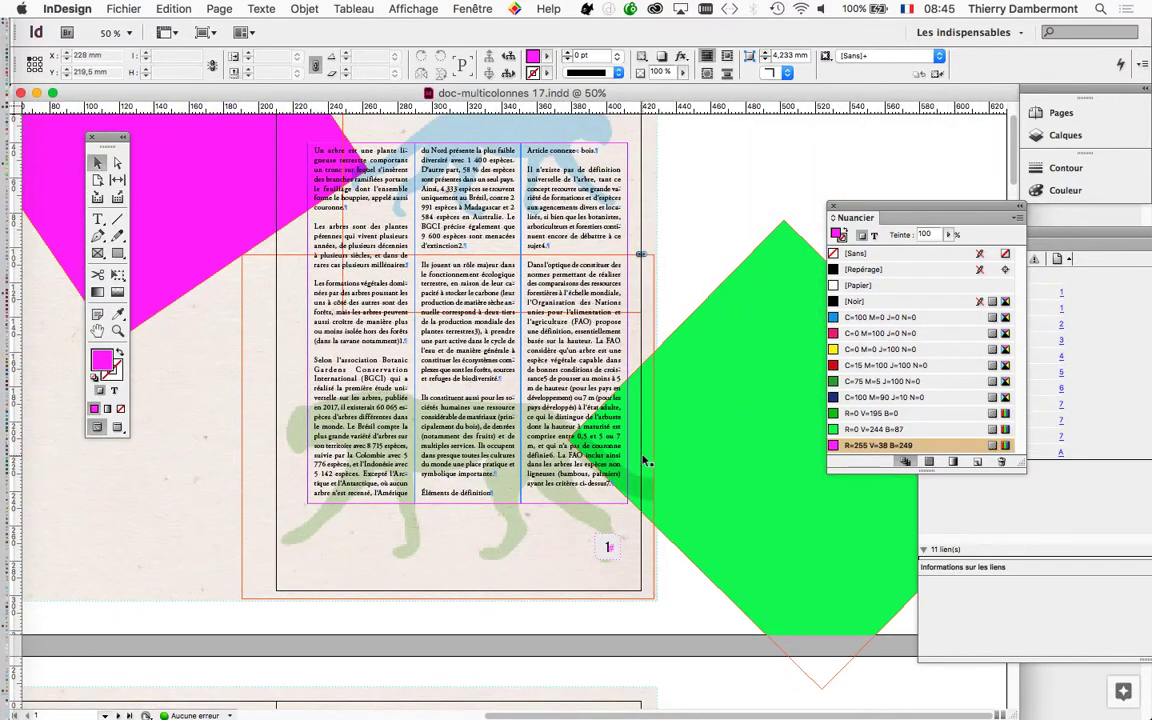
{"action": "key", "text": "super+minus"}
{"action": "key", "text": "super+minus"}
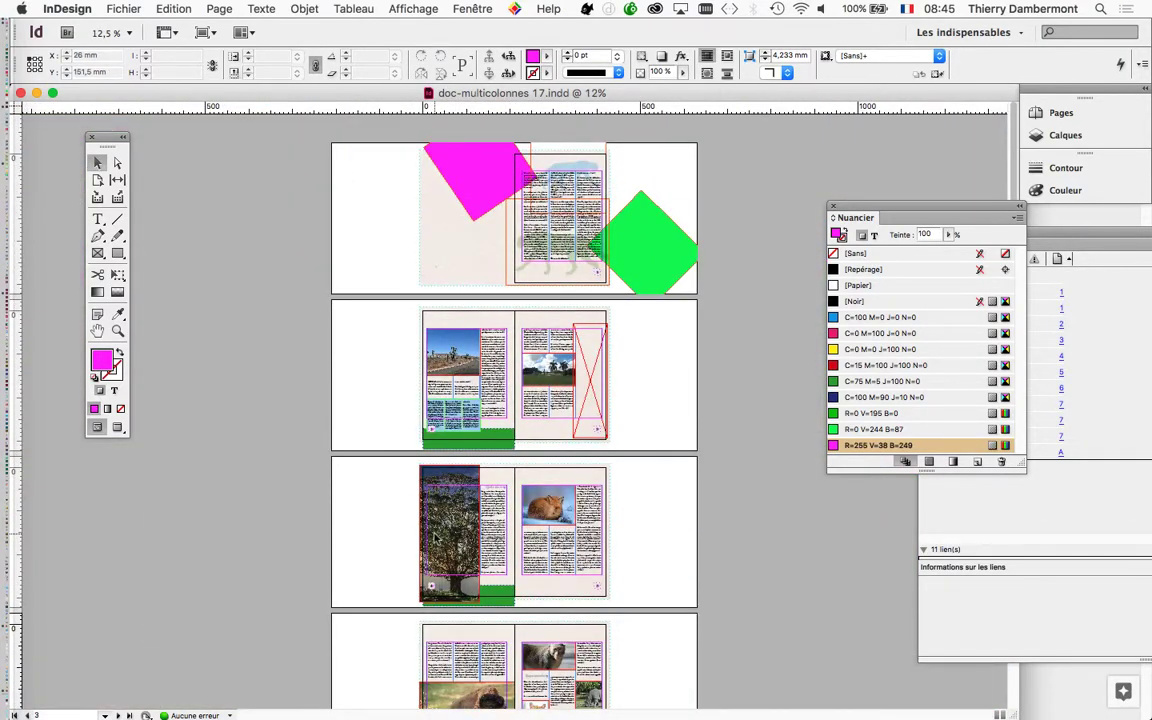
{"action": "scroll", "coordinate": [434, 535], "scroll_direction": "up", "scroll_amount": 2}
{"action": "left_click_drag", "start_coordinate": [433, 562], "coordinate": [453, 376]}
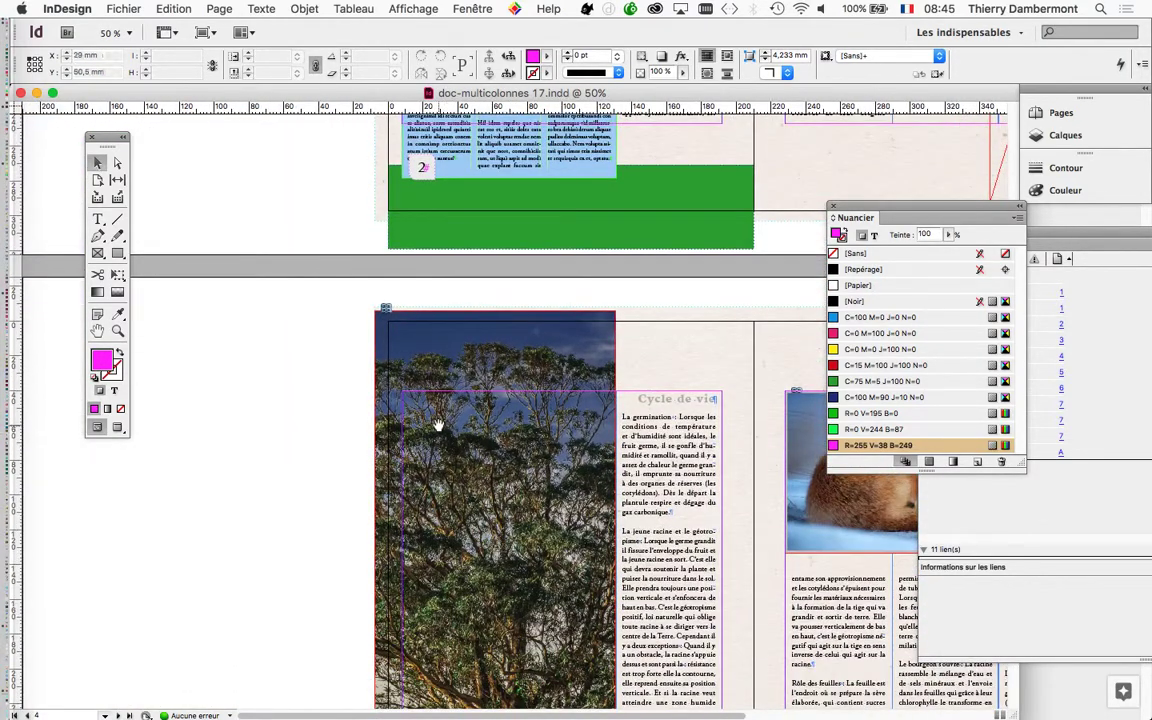
{"action": "scroll", "coordinate": [440, 425], "scroll_direction": "up", "scroll_amount": 12}
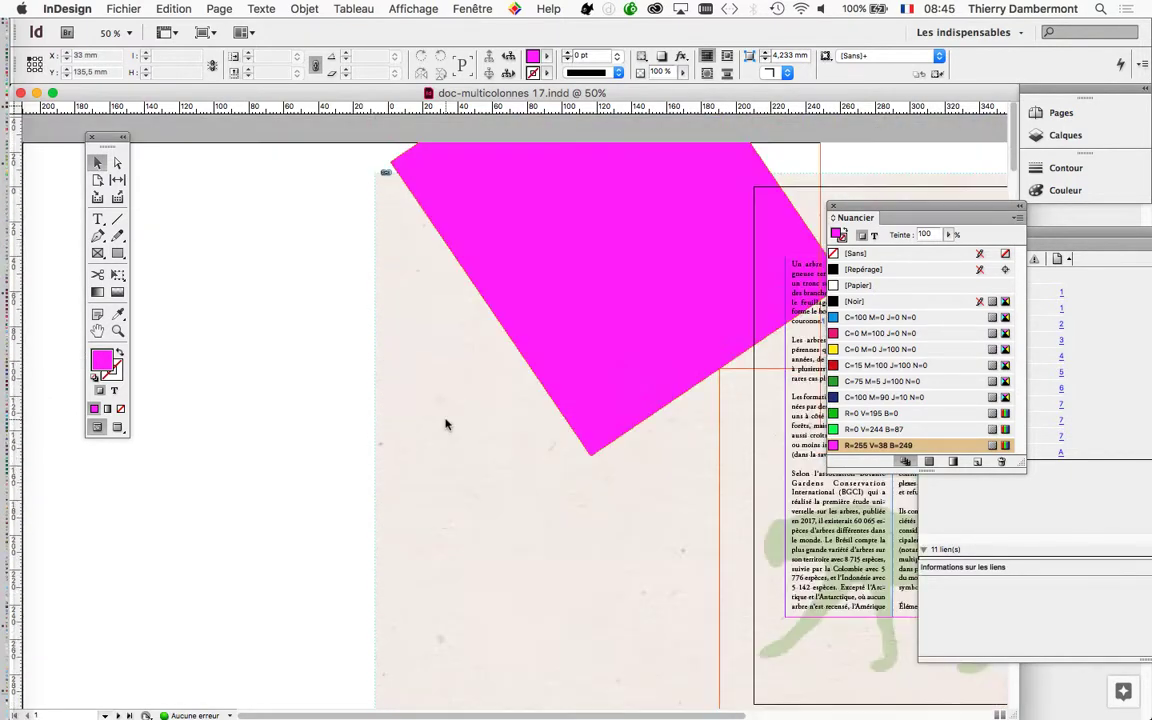
{"action": "scroll", "coordinate": [446, 425], "scroll_direction": "down", "scroll_amount": 15}
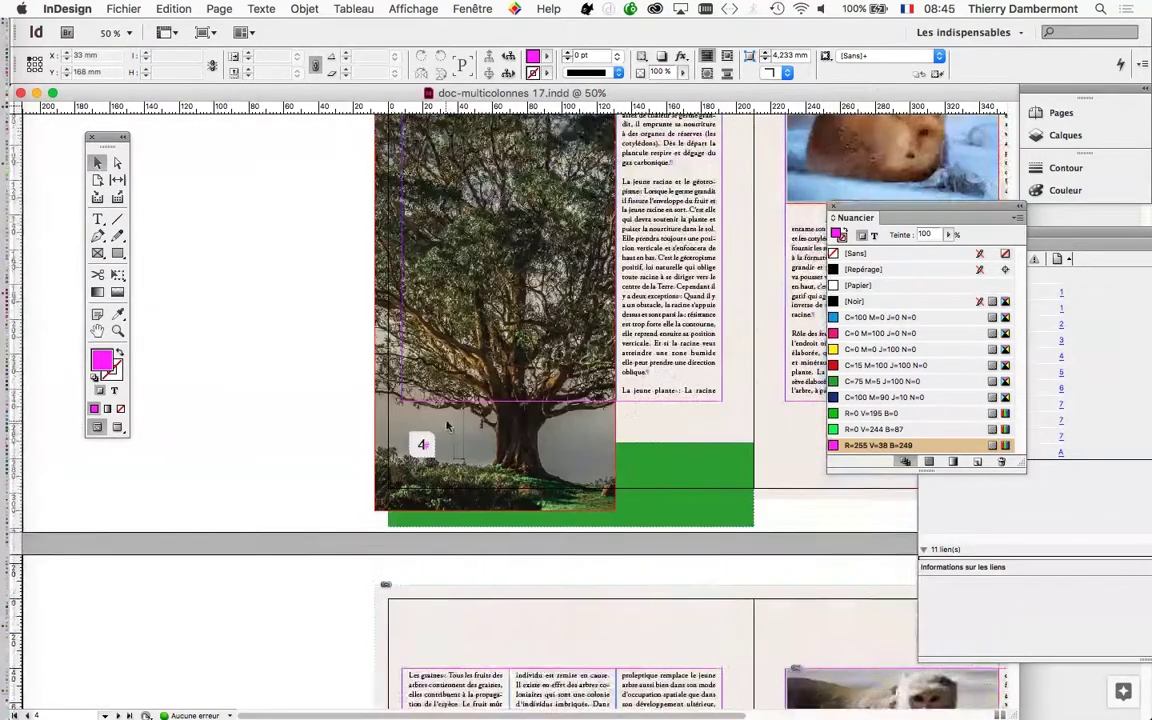
{"action": "scroll", "coordinate": [440, 410], "scroll_direction": "down", "scroll_amount": 2}
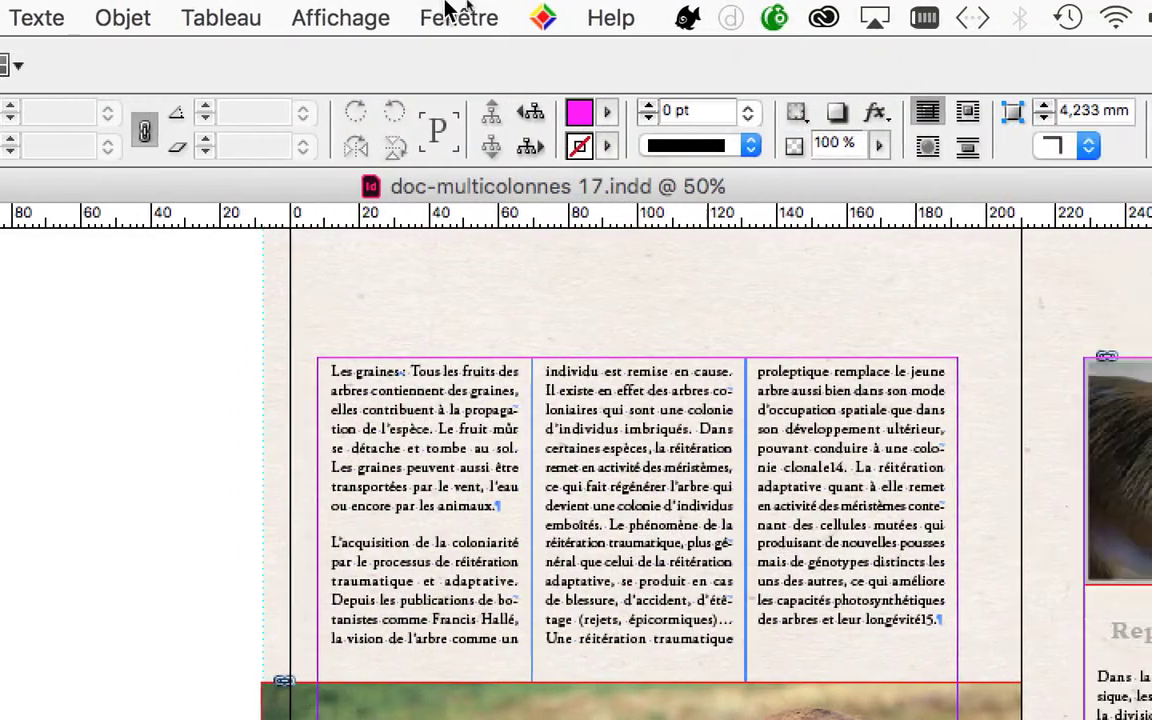
- Display the Calques list and detach it from the dock as a floating panel
{"action": "left_click", "coordinate": [460, 15]}
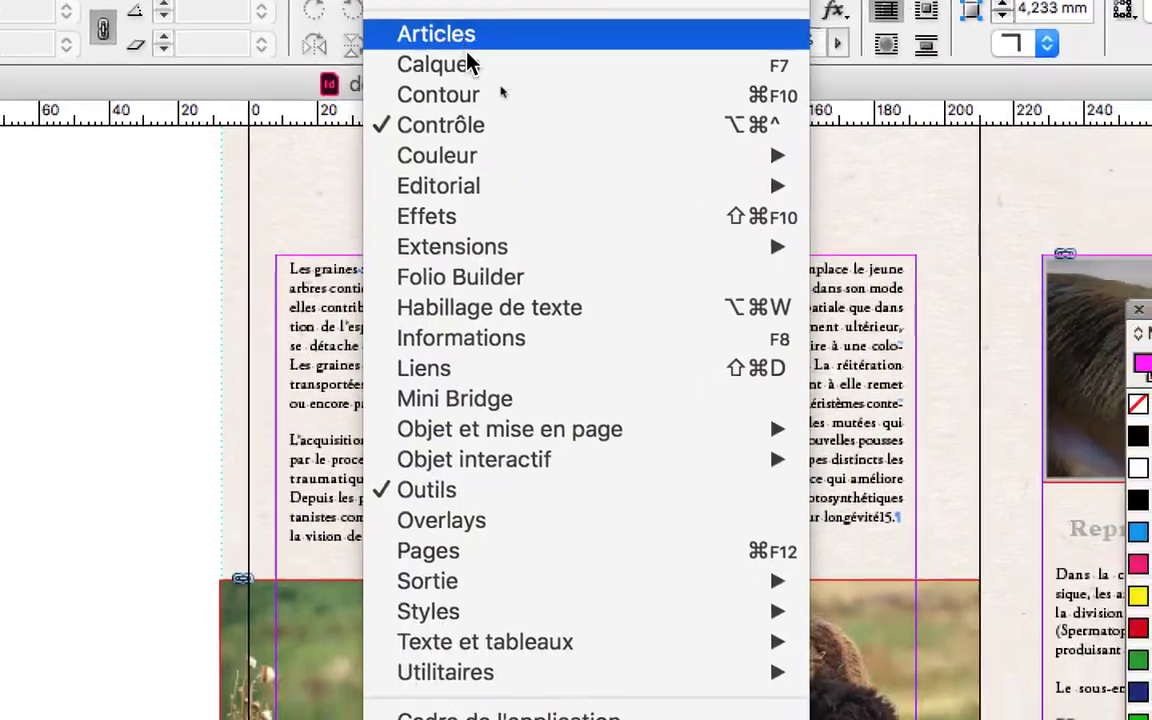
{"action": "left_click", "coordinate": [476, 33]}
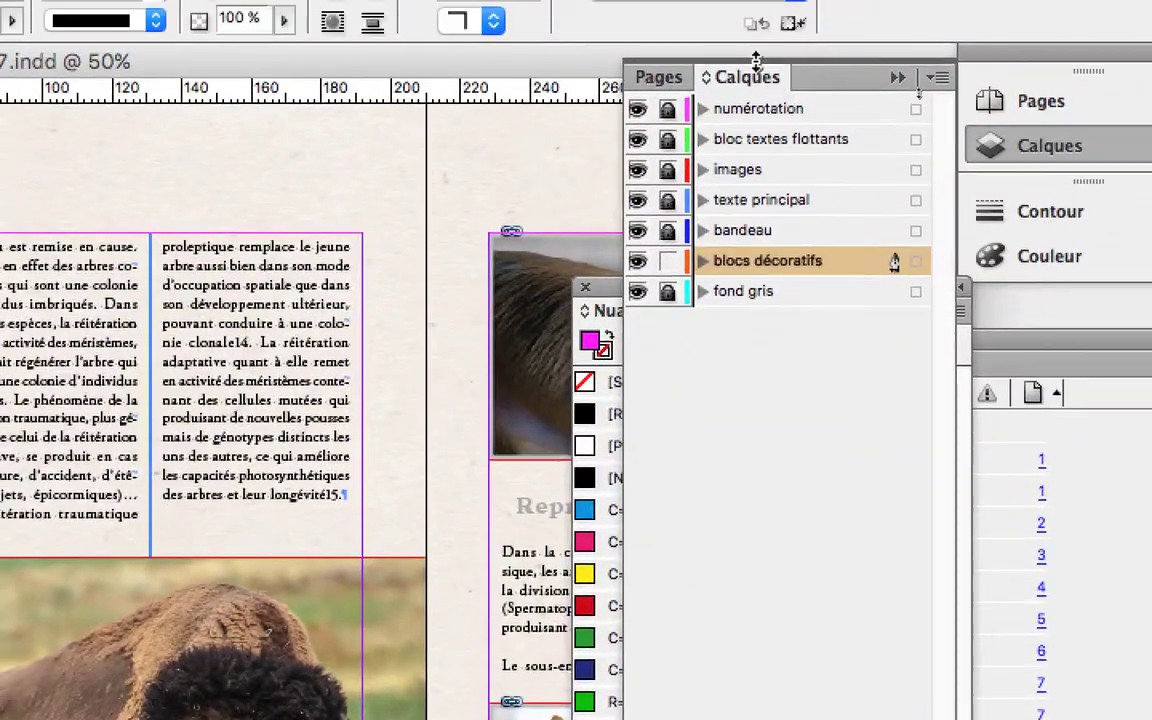
{"action": "left_click_drag", "start_coordinate": [749, 77], "coordinate": [296, 120]}
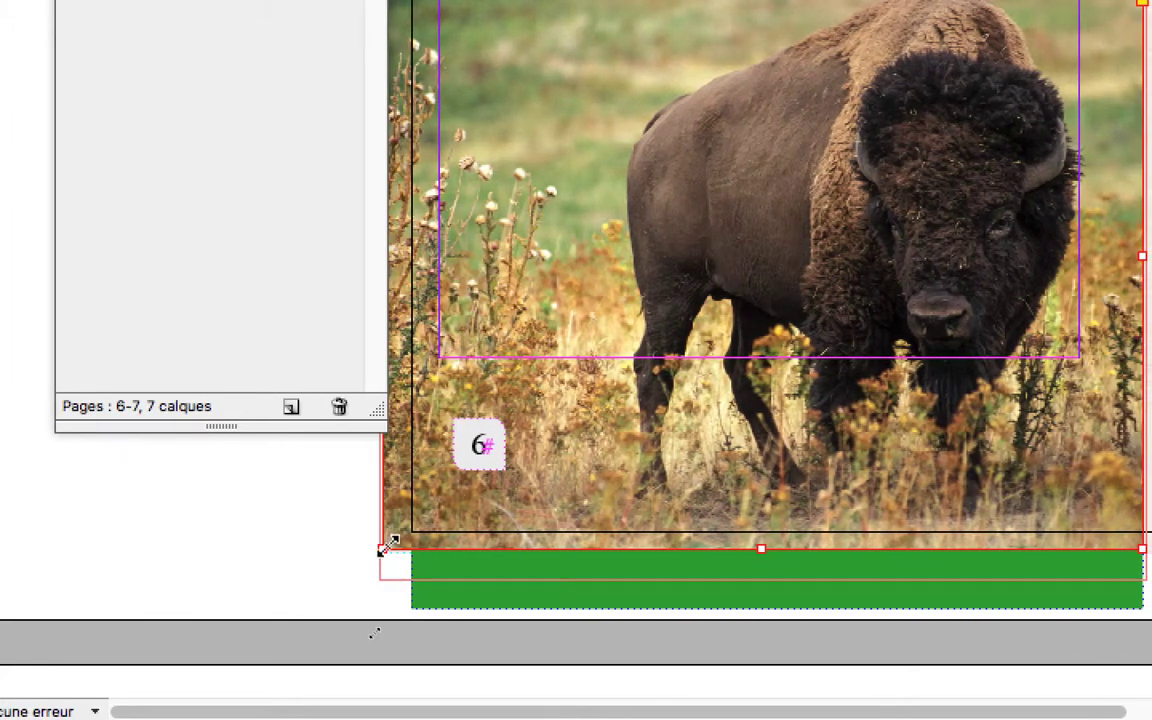
- Trim the bison image's frame to page 6's lower outer corner and extend it back out about 9.5 mm beyond the outer edge
{"action": "left_click_drag", "start_coordinate": [356, 548], "coordinate": [393, 547]}
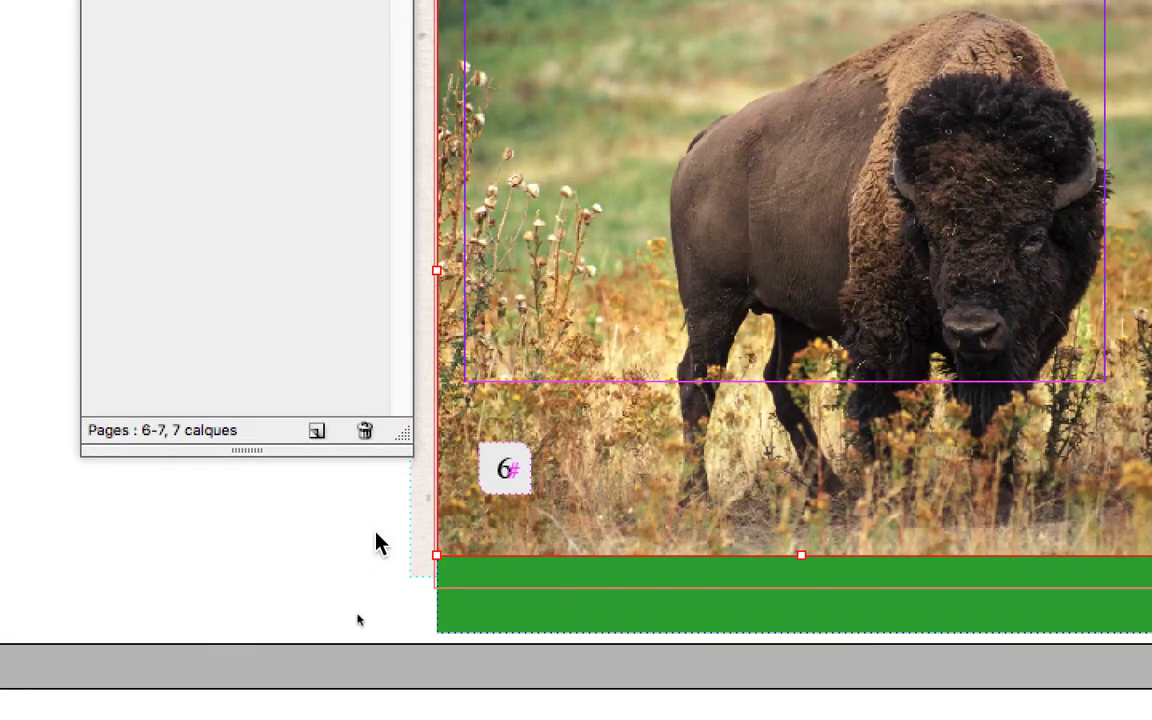
{"action": "left_click", "coordinate": [308, 568]}
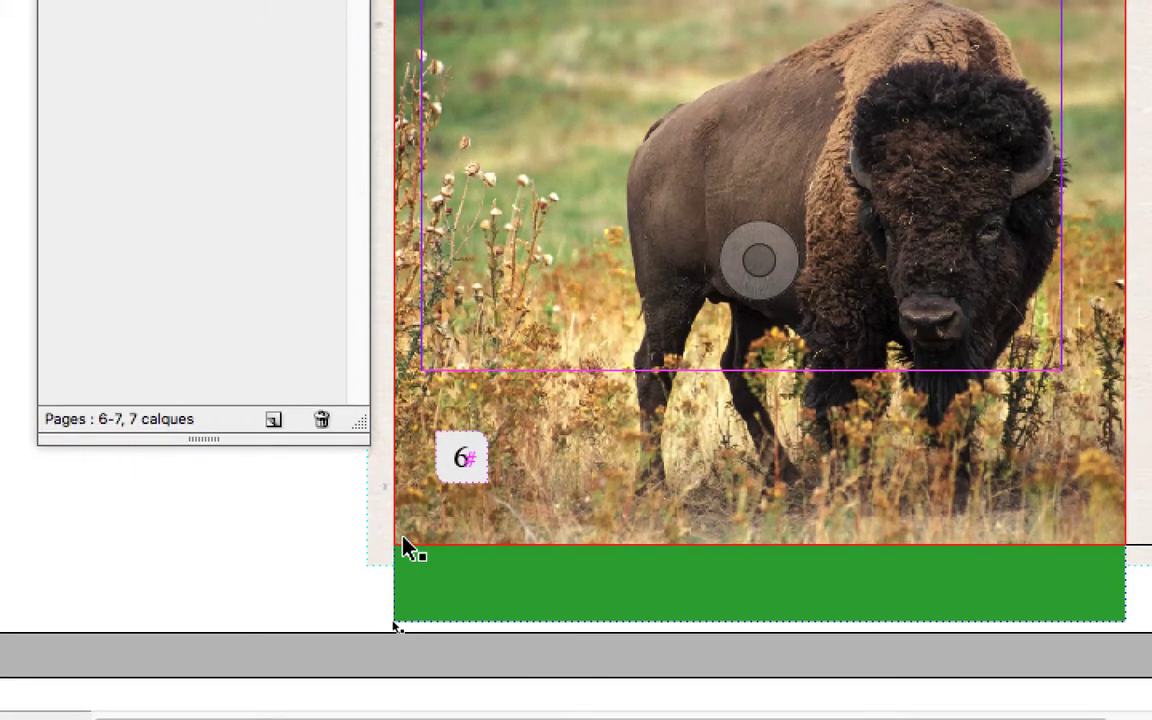
{"action": "left_click", "coordinate": [404, 542]}
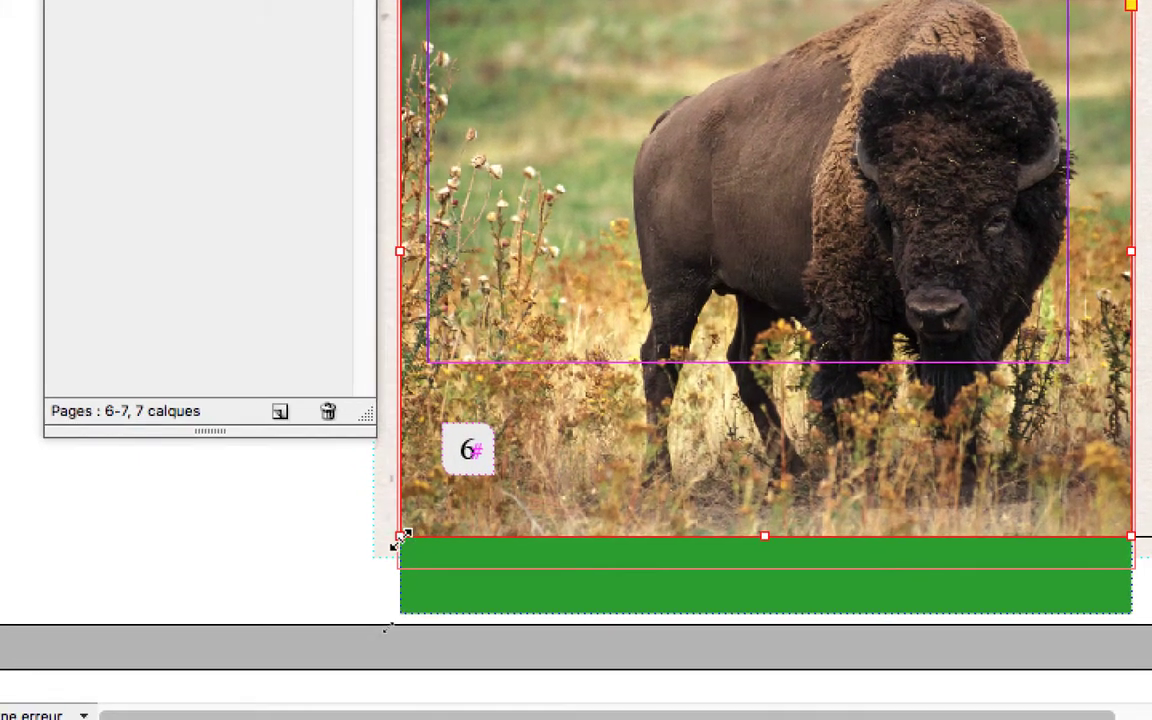
{"action": "mouse_move", "coordinate": [400, 538]}
{"action": "left_mouse_down"}
{"action": "mouse_move", "coordinate": [368, 548]}
{"action": "mouse_move", "coordinate": [368, 563]}
{"action": "mouse_move", "coordinate": [386, 555]}
{"action": "left_mouse_up"}
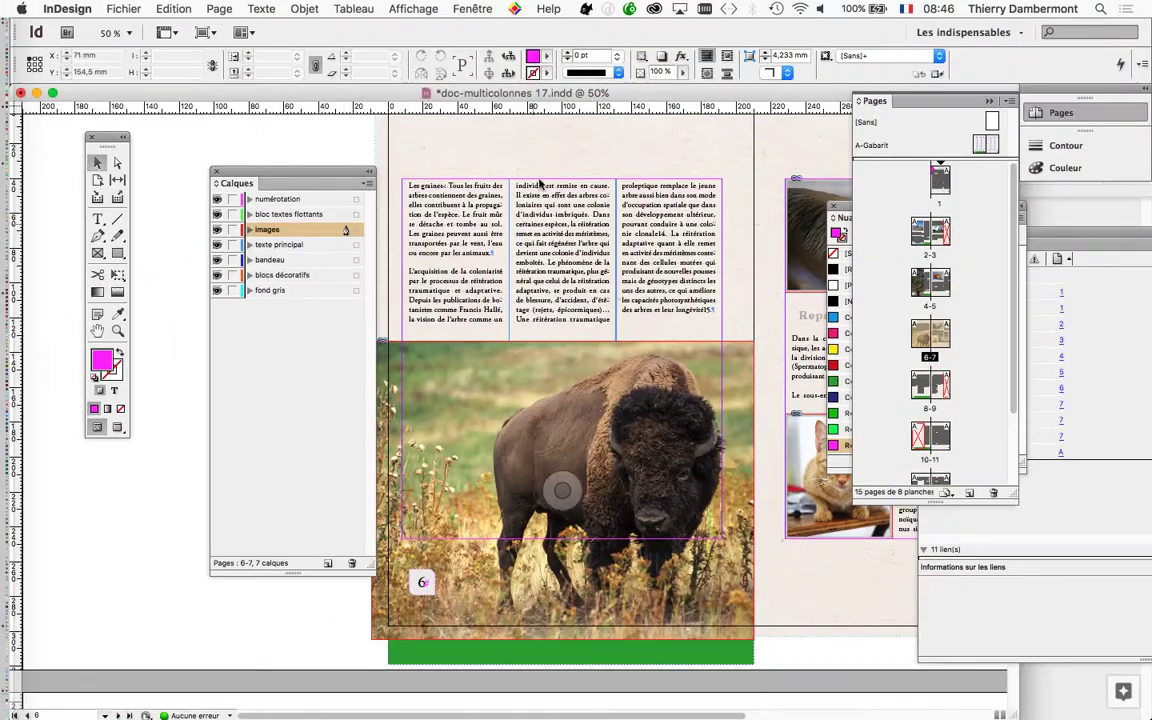
- Move the Calques list clear of the bison image, try removing the image's text wrap, and undo that change
{"action": "left_click_drag", "start_coordinate": [290, 172], "coordinate": [178, 530]}
{"action": "left_click", "coordinate": [381, 615]}
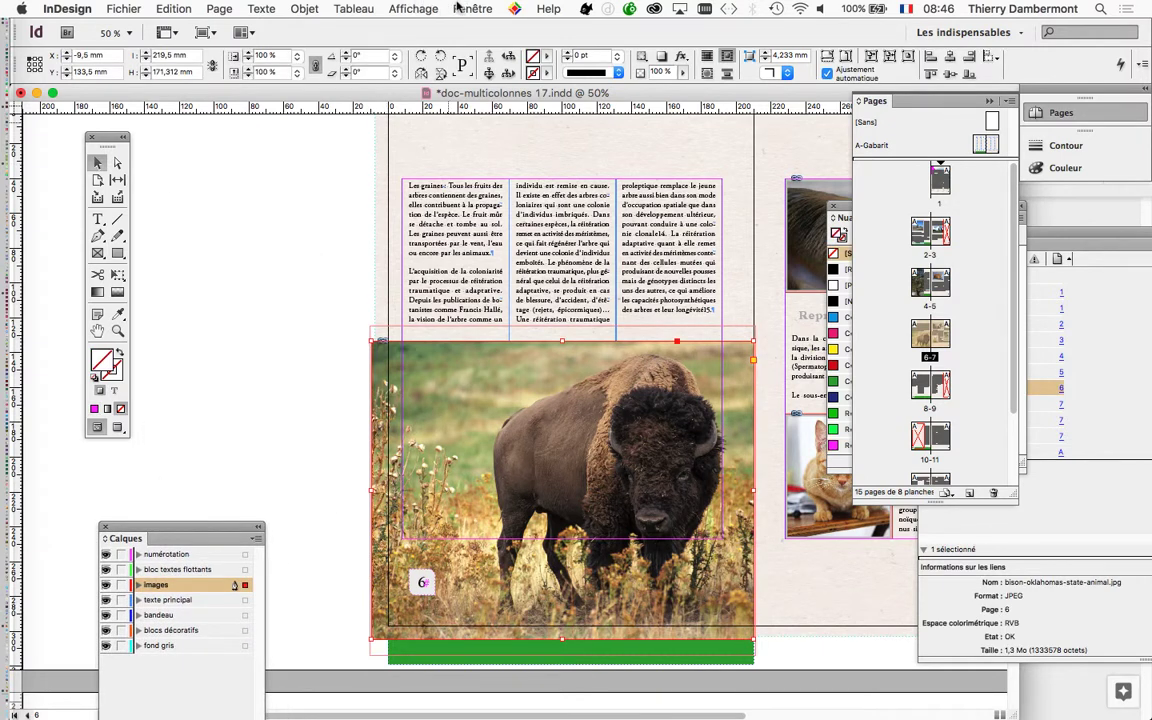
{"action": "left_click", "coordinate": [472, 8]}
{"action": "left_click", "coordinate": [510, 204]}
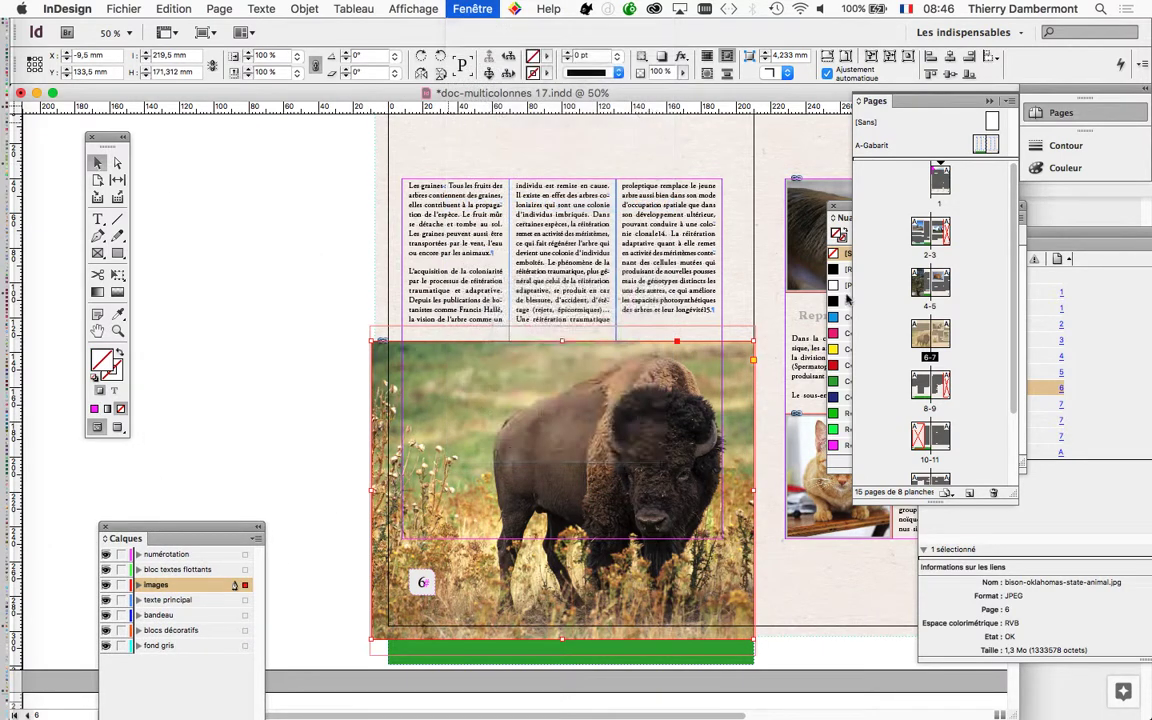
{"action": "left_click", "coordinate": [508, 316]}
{"action": "left_click", "coordinate": [500, 285]}
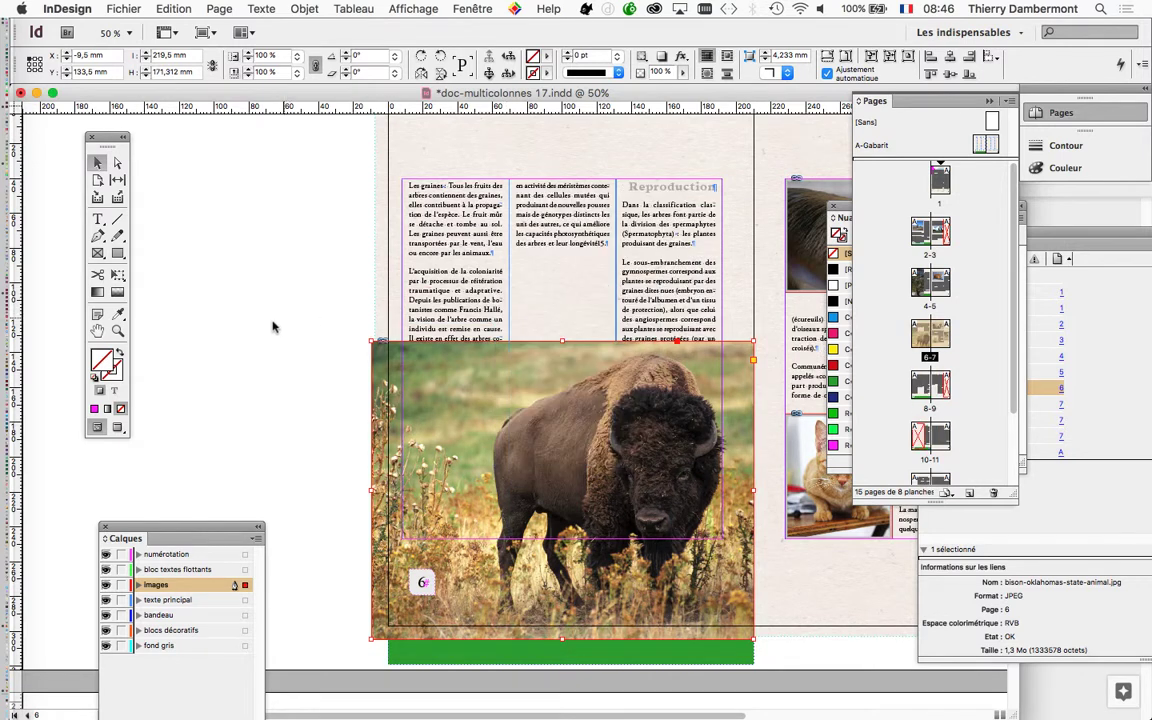
{"action": "left_click", "coordinate": [254, 412]}
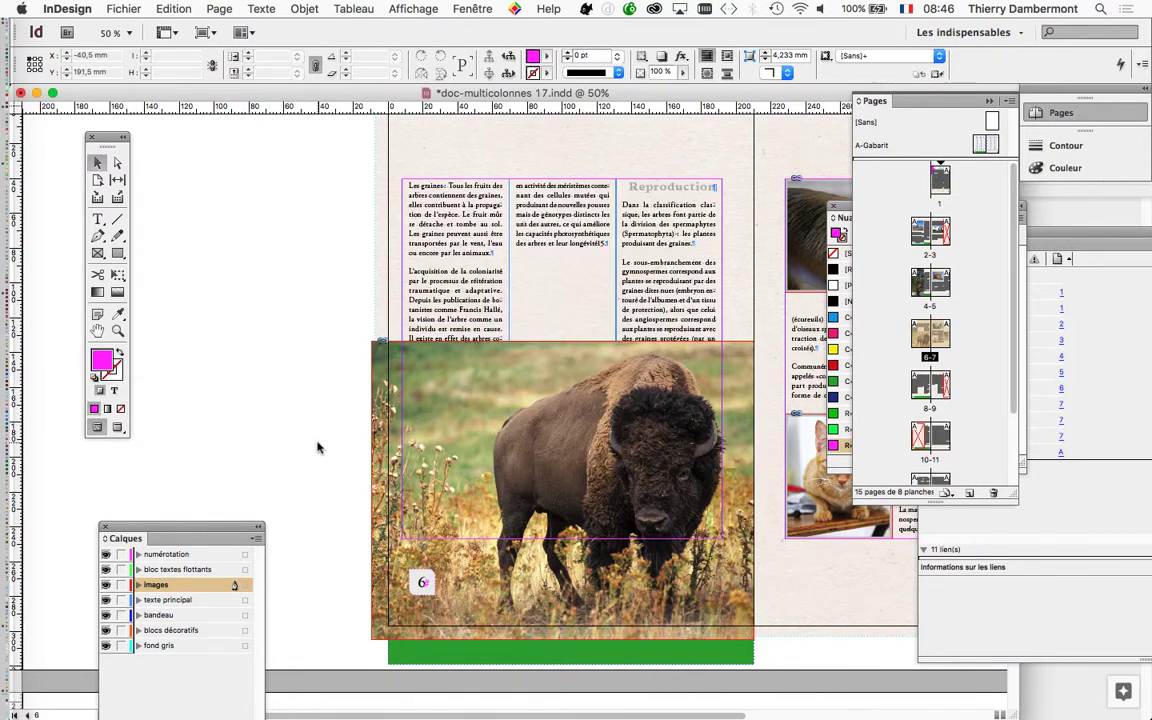
{"action": "key", "text": "super+z"}
{"action": "left_click", "coordinate": [326, 375]}
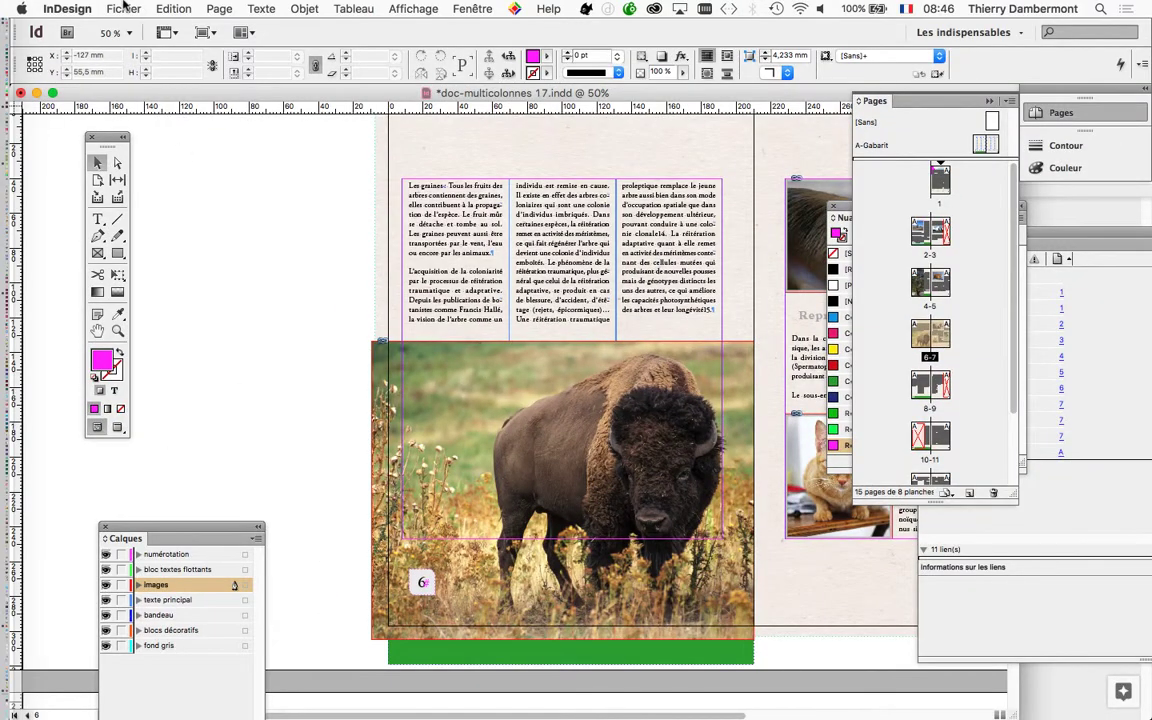
- Open the Format de document settings and expand them to show the Fond perdu and Ligne-bloc options
{"action": "left_click", "coordinate": [124, 8]}
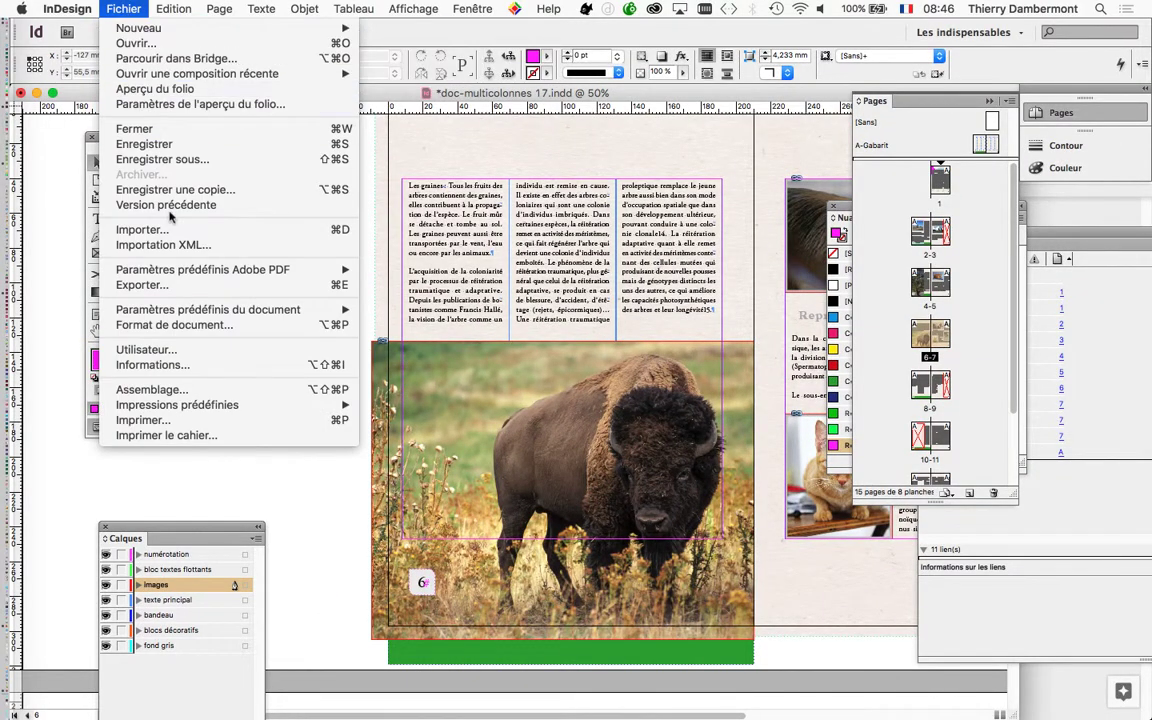
{"action": "left_click", "coordinate": [175, 325]}
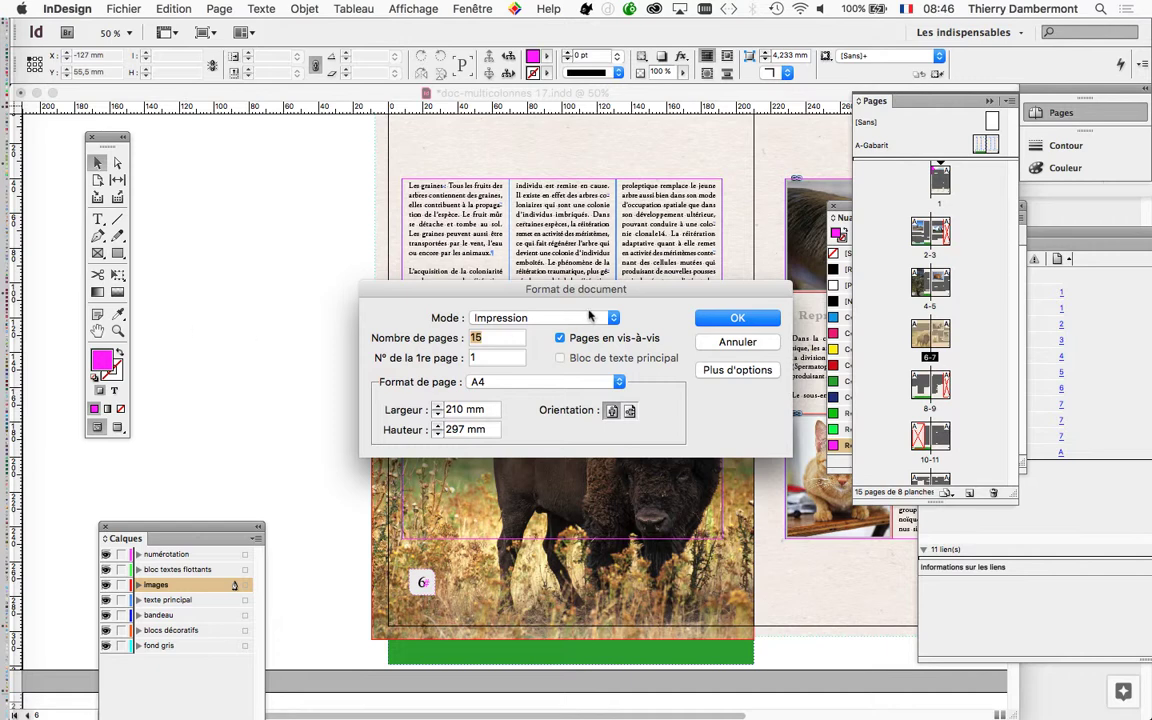
{"action": "left_click_drag", "start_coordinate": [596, 290], "coordinate": [435, 180]}
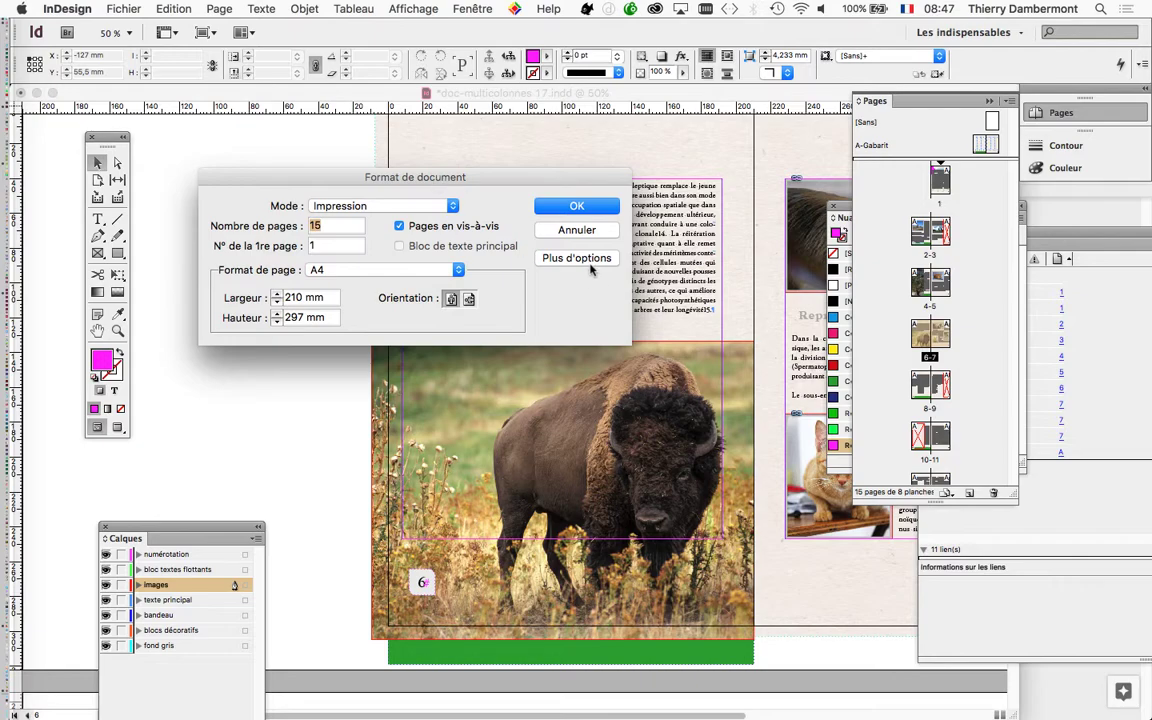
{"action": "key", "text": "alt"}
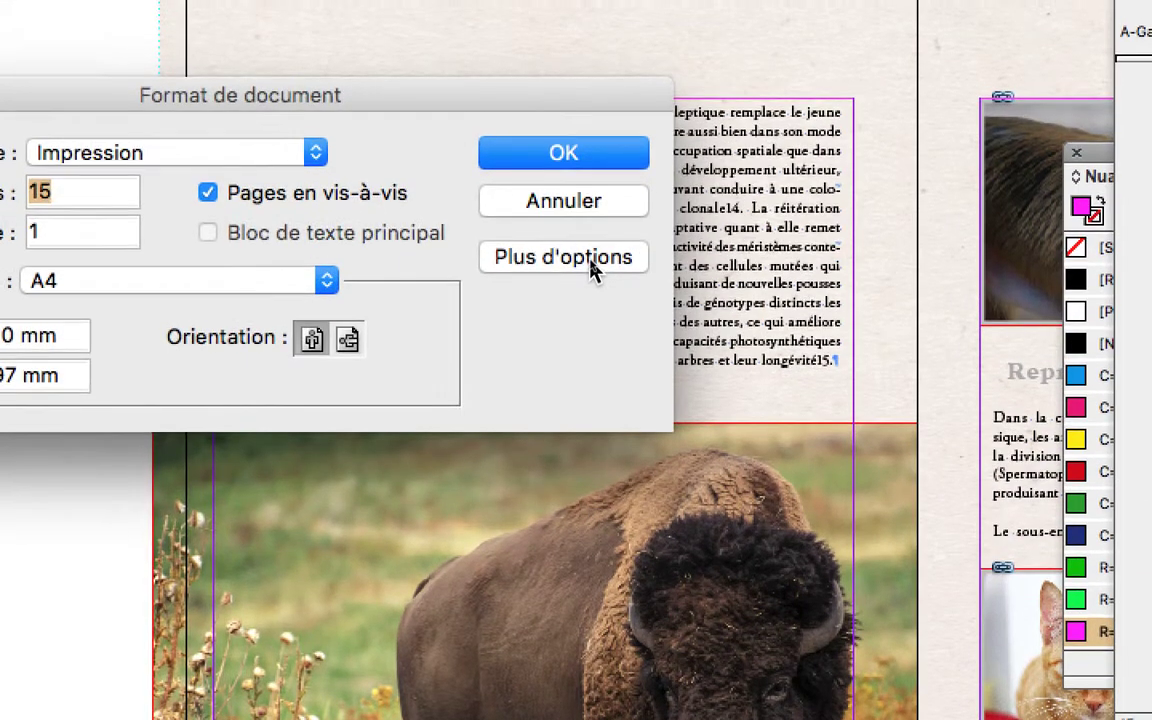
{"action": "left_click", "coordinate": [588, 270]}
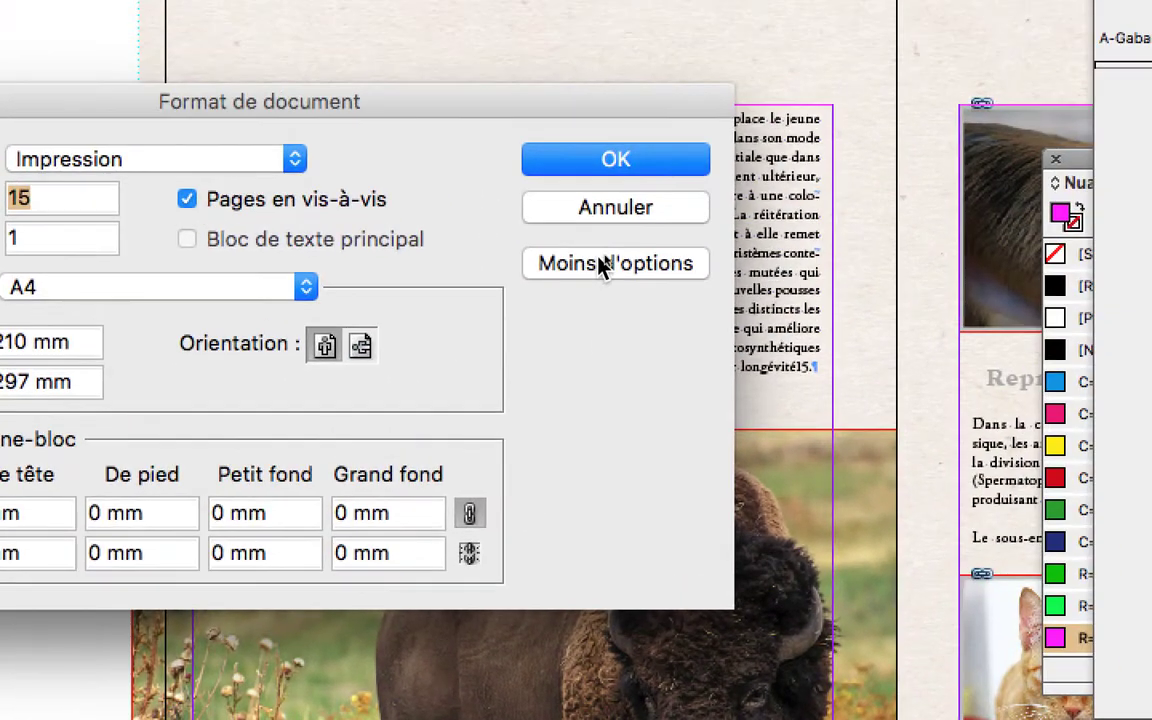
{"action": "left_click", "coordinate": [804, 164]}
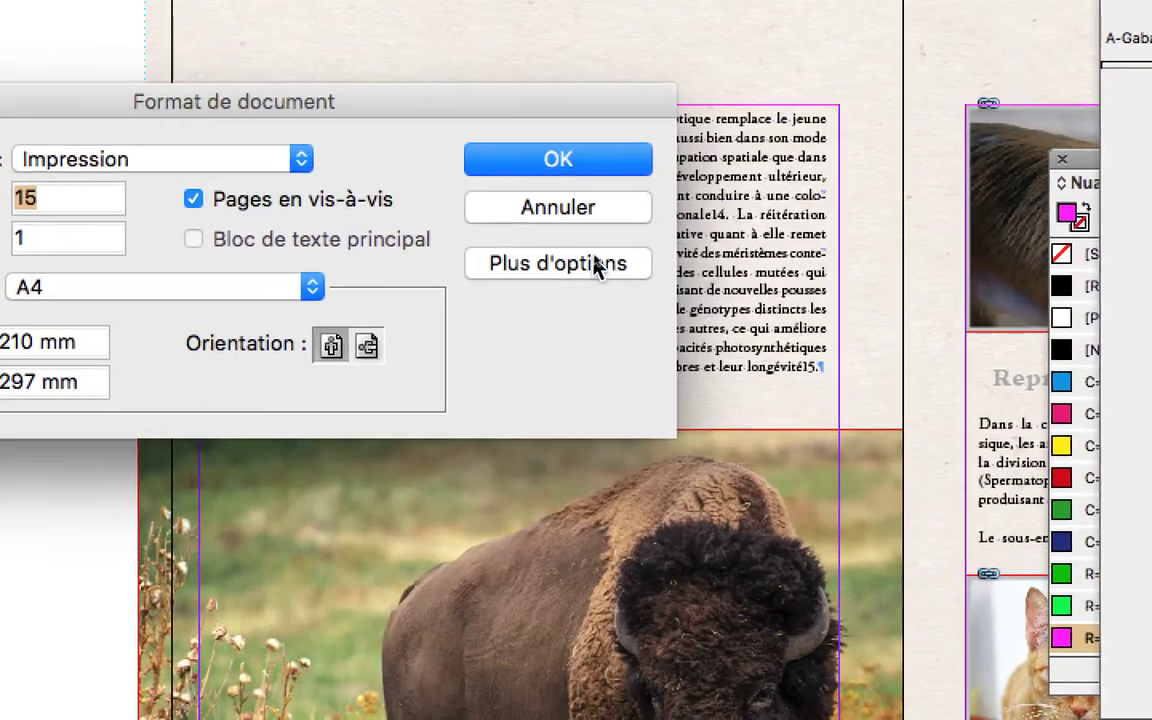
{"action": "left_click", "coordinate": [758, 168]}
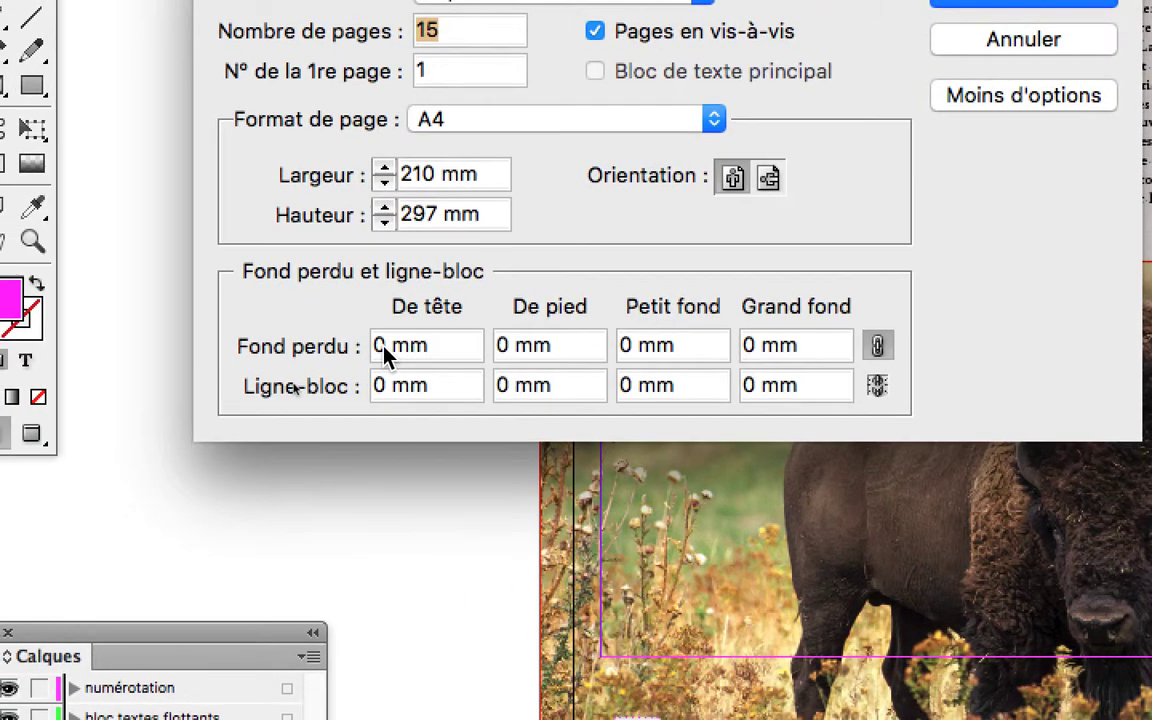
- Set the document's Fond perdu to 3 mm on all four sides and apply the new document format
{"action": "double_click", "coordinate": [113, 457]}
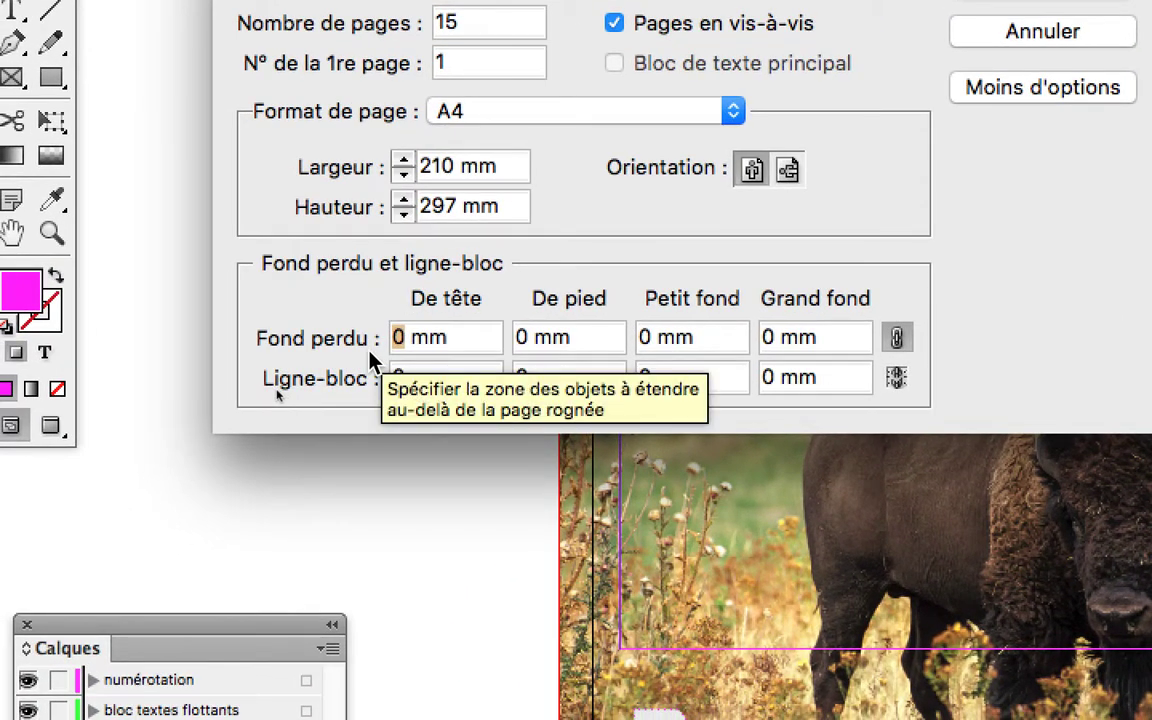
{"action": "type", "text": "3"}
{"action": "key", "text": "Tab"}
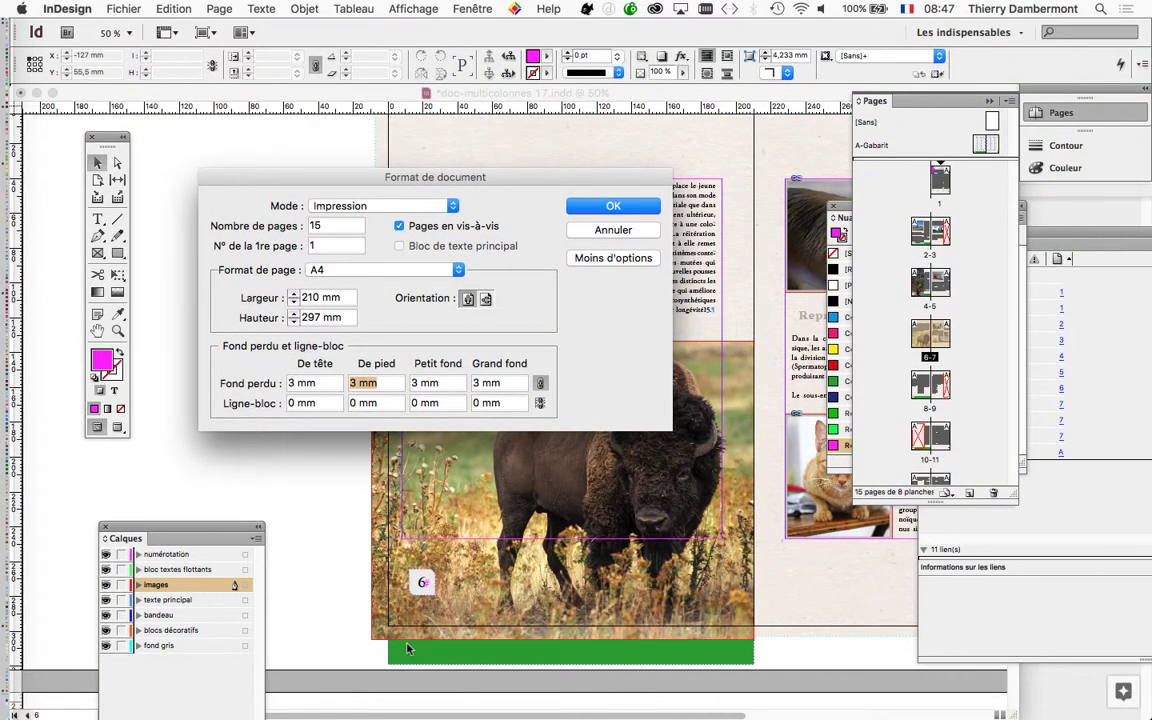
{"action": "key", "text": "alt"}
{"action": "left_click", "coordinate": [620, 204]}
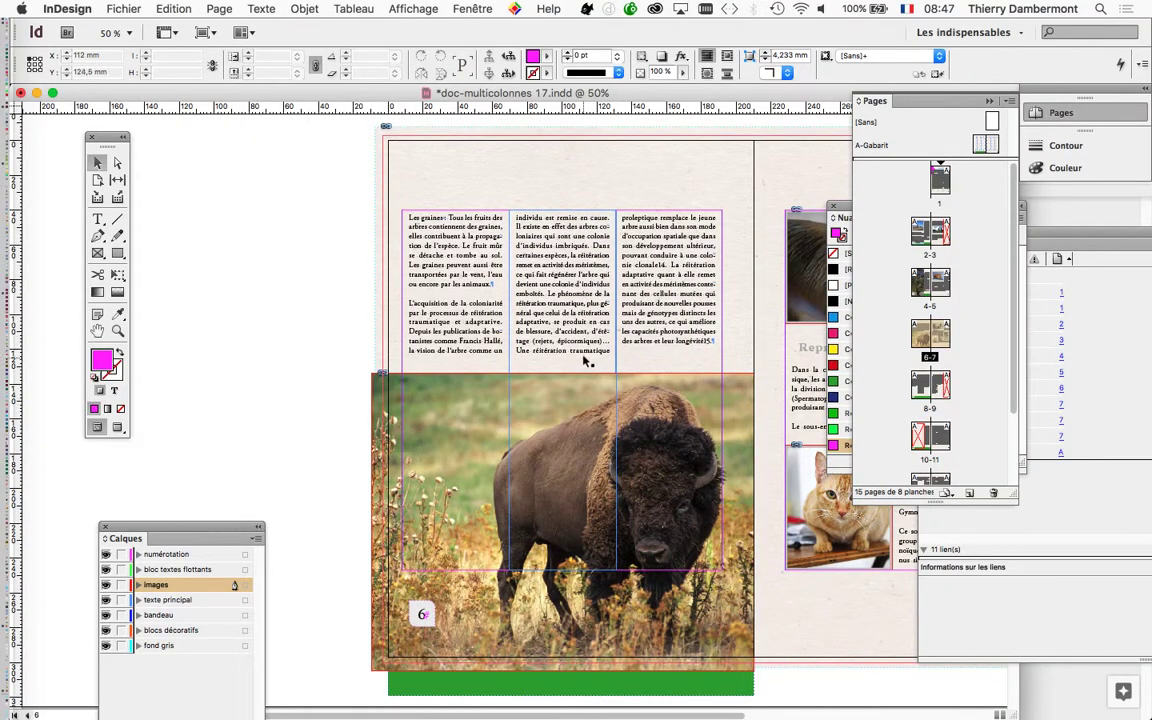
- Save the changes to the document doc-multicolonnes 17.indd
{"action": "scroll", "coordinate": [453, 323], "scroll_direction": "down", "scroll_amount": 3}
{"action": "scroll", "coordinate": [453, 323], "scroll_direction": "right", "scroll_amount": 3}
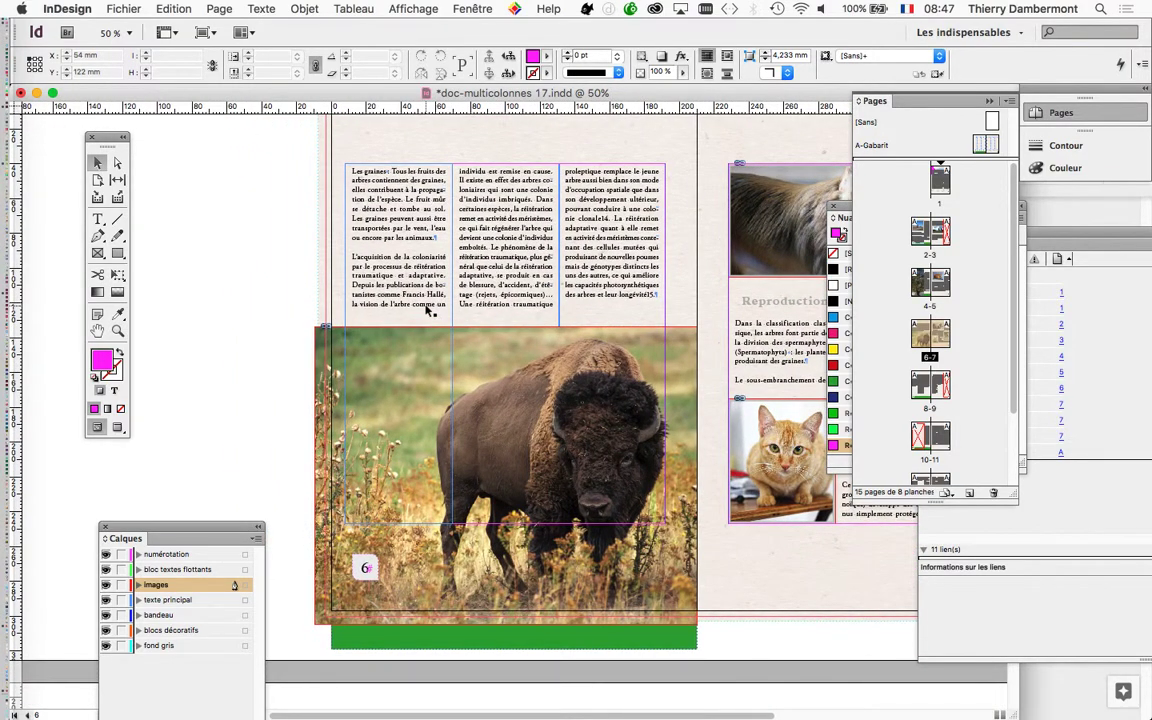
{"action": "left_click", "coordinate": [113, 6]}
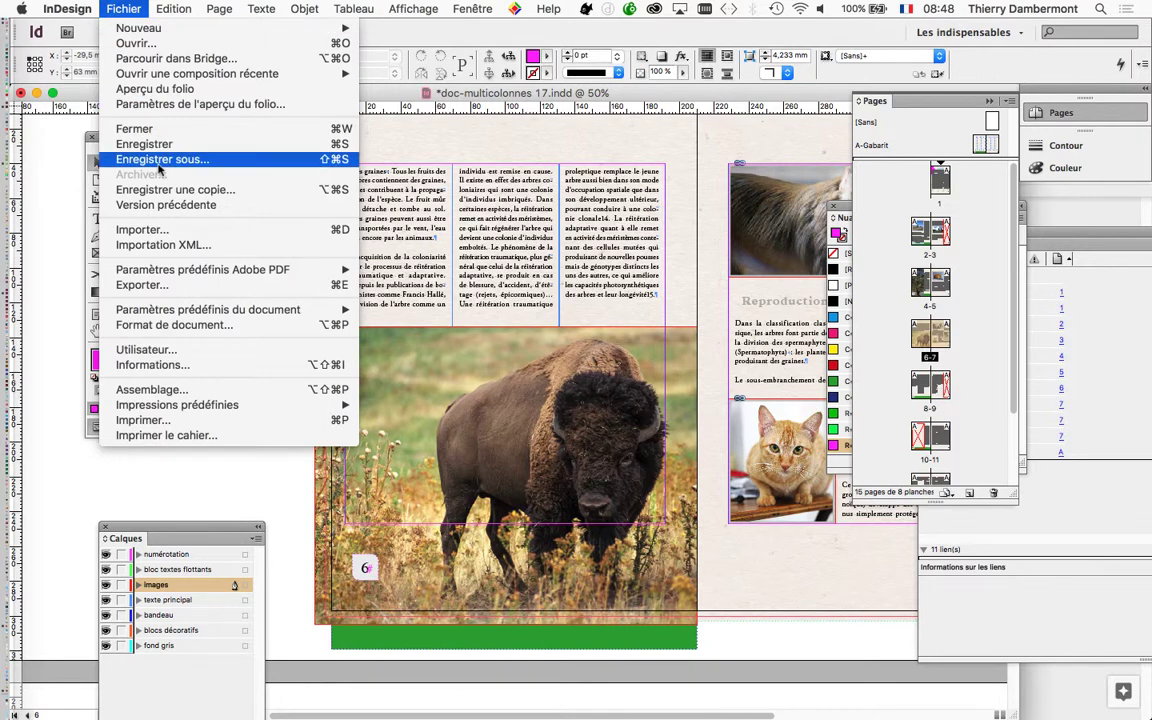
{"action": "left_click", "coordinate": [127, 6]}
{"action": "left_click", "coordinate": [124, 8]}
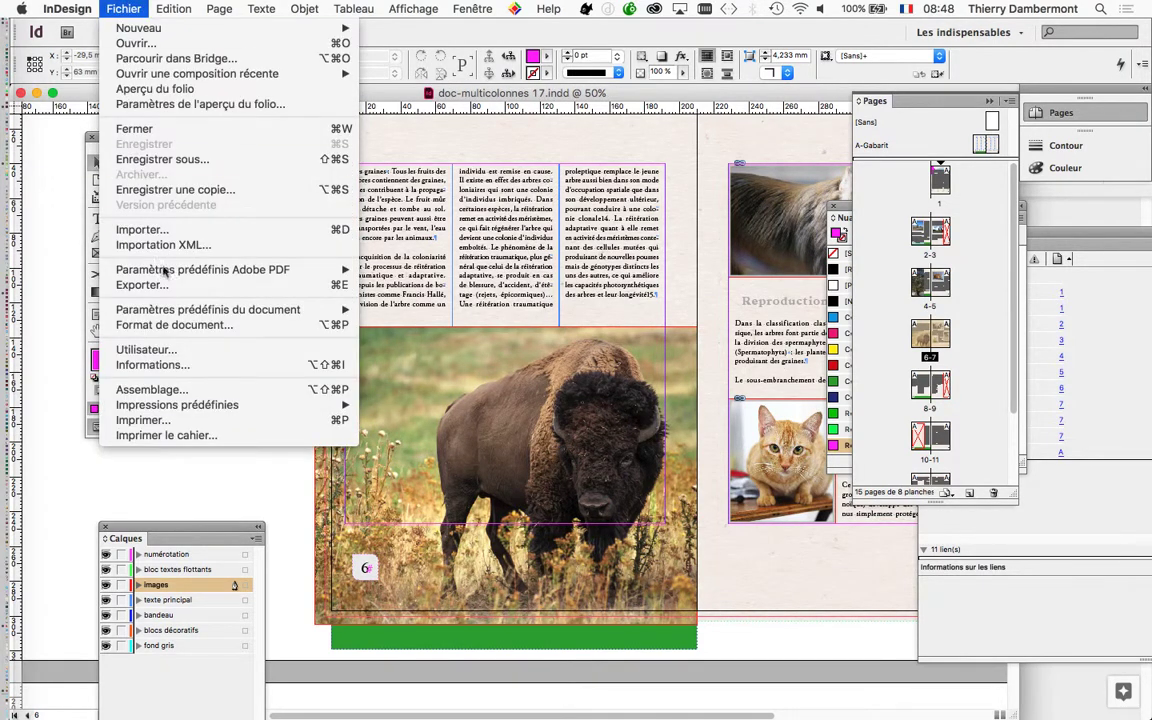